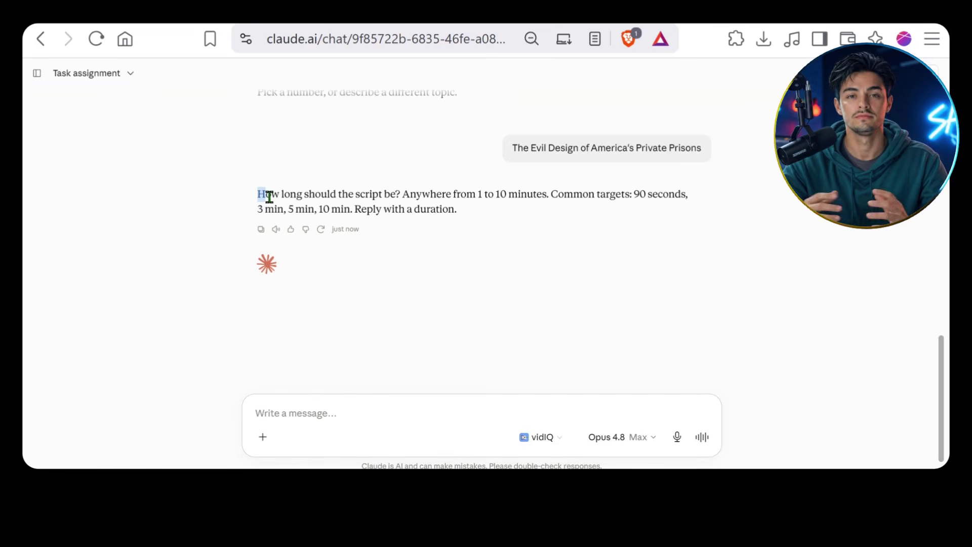
Answer the script length question with "1 min" for the private prisons topic.
{"action": "left_click_drag", "start_coordinate": [400, 193], "coordinate": [401, 194]}
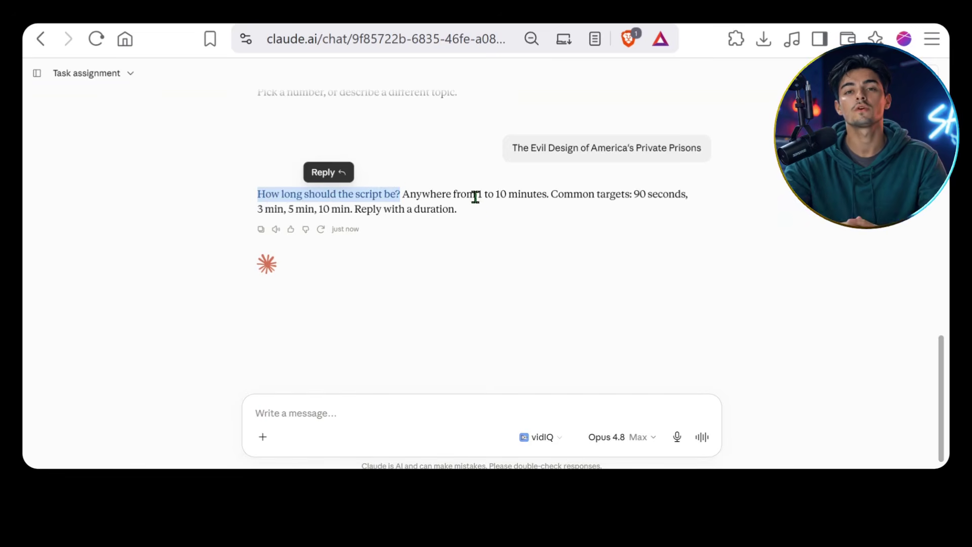
{"action": "left_click_drag", "start_coordinate": [478, 192], "coordinate": [534, 194]}
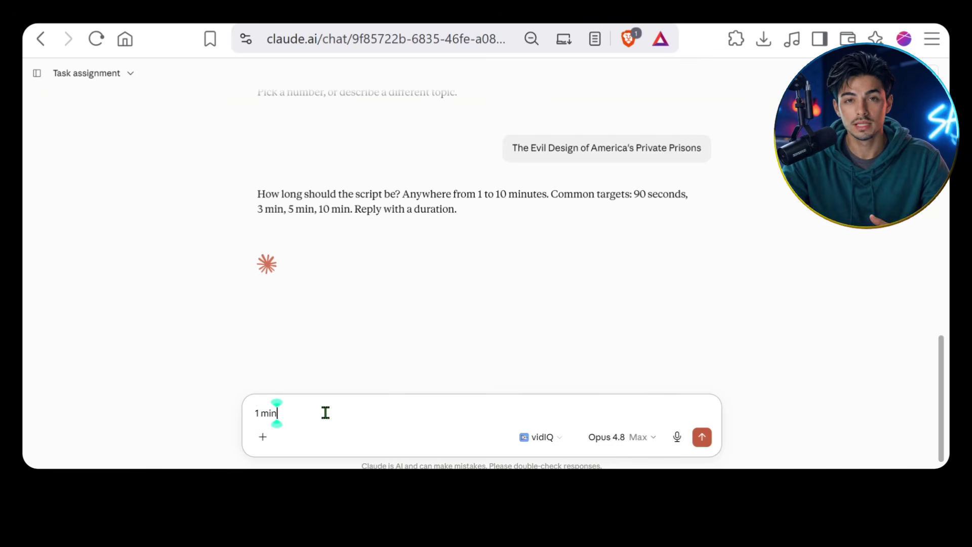
{"action": "key", "text": "Return"}
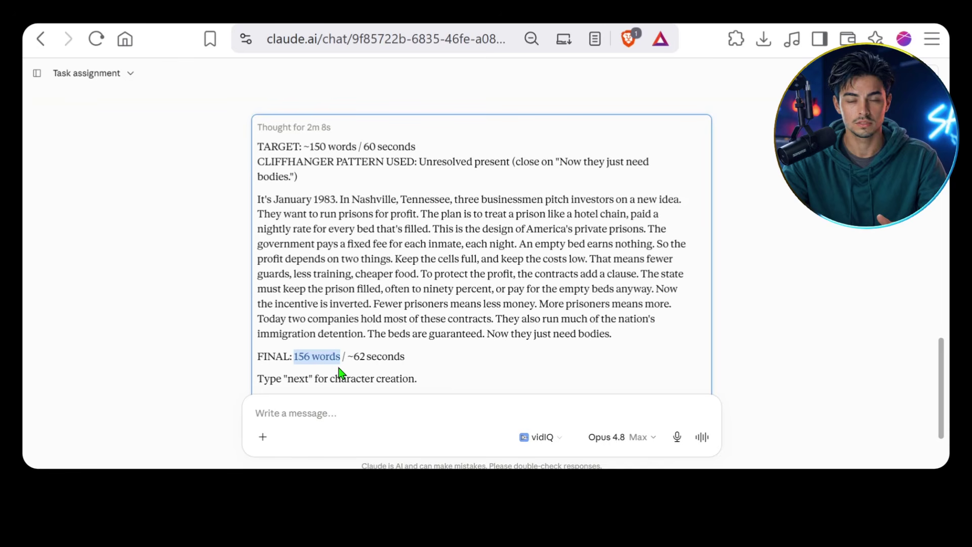
Ask for a rewrite with the message "please make the script more engaging and casual".
{"action": "left_click", "coordinate": [357, 358]}
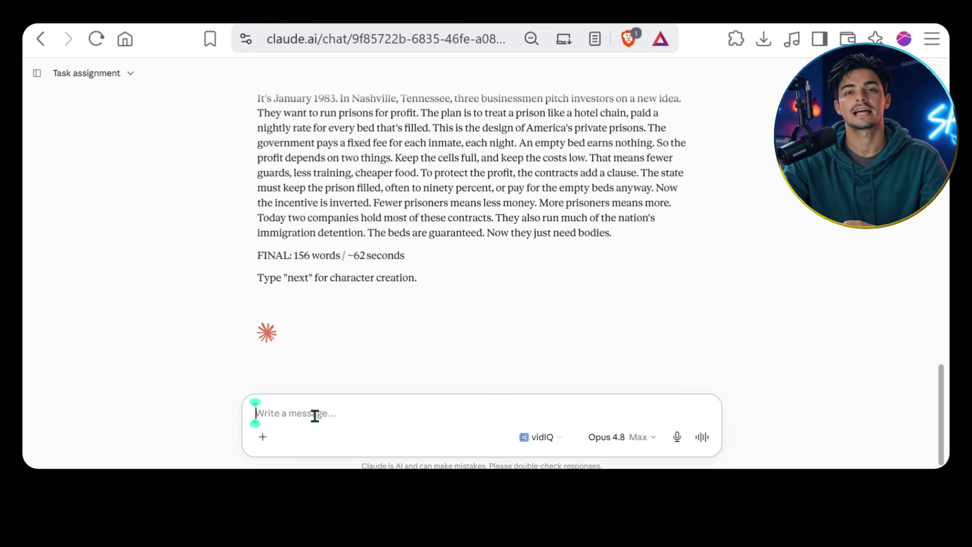
{"action": "type", "text": "please make the script more engaging and casual"}
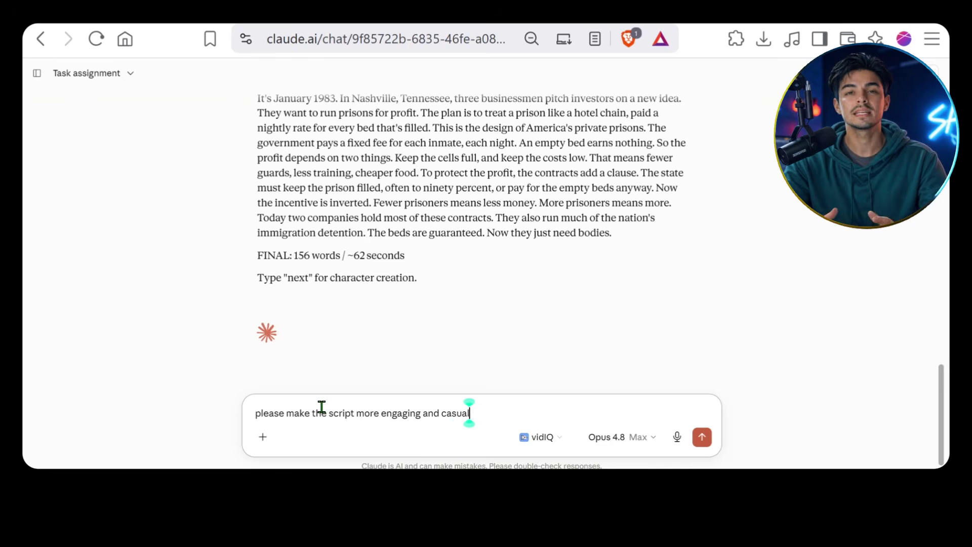
{"action": "key", "text": "Return"}
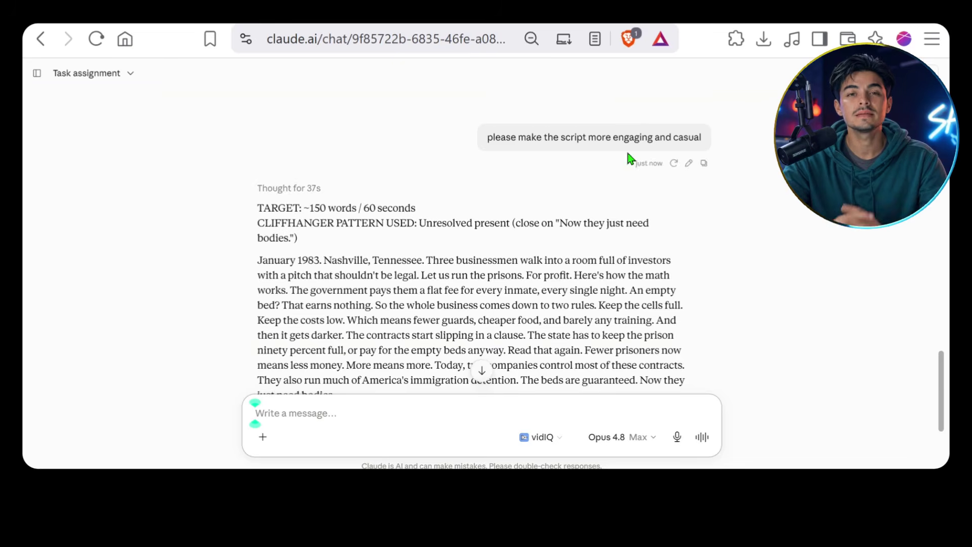
Copy the revised script from "January 1983" to "they just need bodies" into the ElevenLabs Text to Speech editor.
{"action": "scroll", "coordinate": [630, 156], "scroll_direction": "down", "scroll_amount": 2}
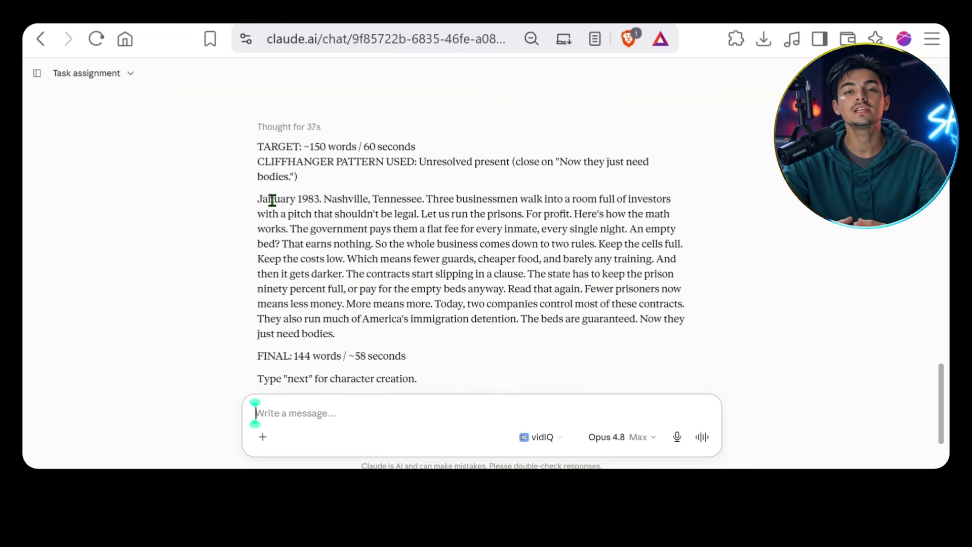
{"action": "left_click_drag", "start_coordinate": [261, 198], "coordinate": [301, 203]}
{"action": "left_click_drag", "start_coordinate": [366, 195], "coordinate": [528, 209]}
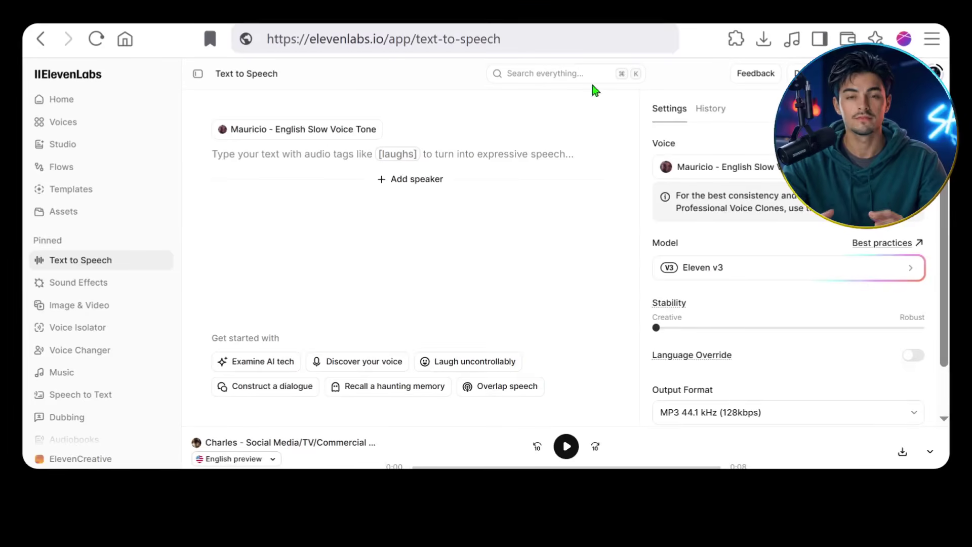
{"action": "left_click_drag", "start_coordinate": [524, 39], "coordinate": [449, 39]}
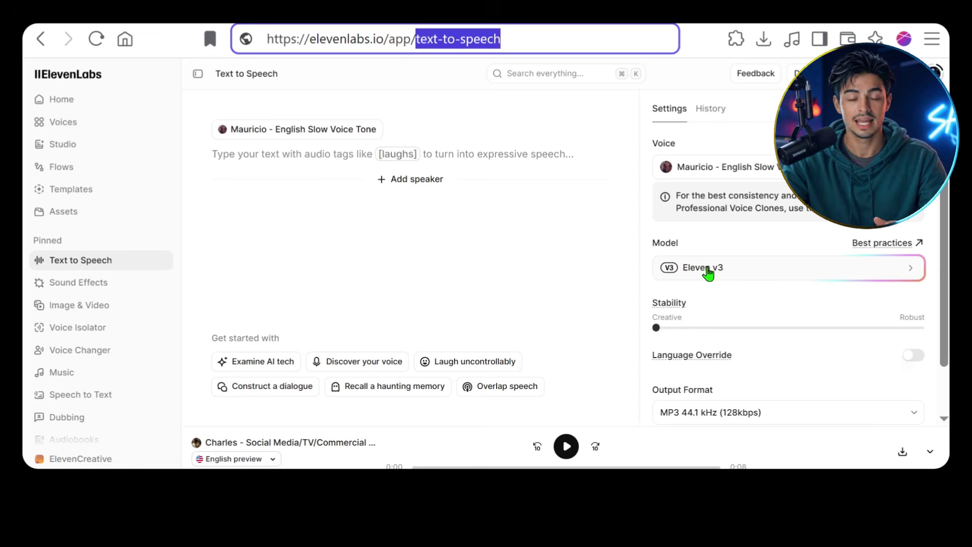
{"action": "left_click", "coordinate": [341, 178]}
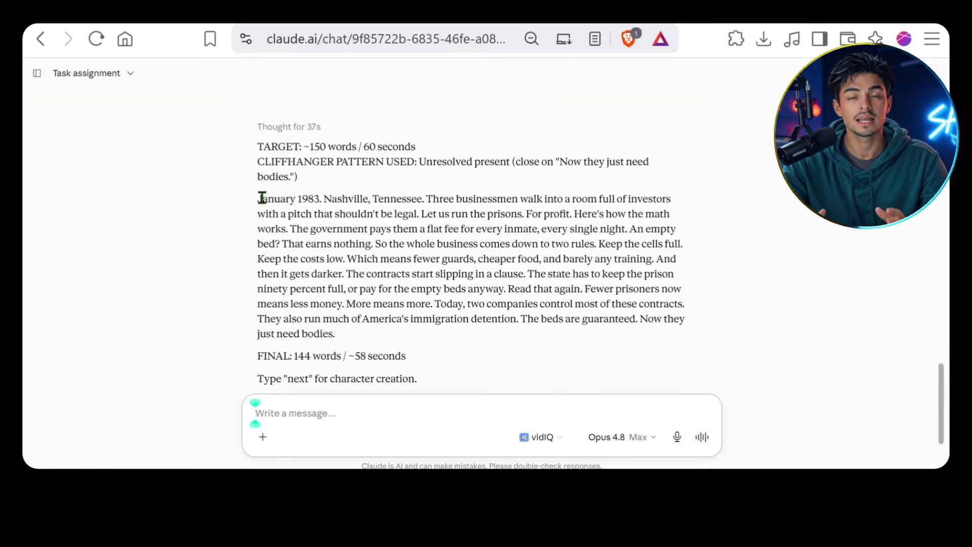
{"action": "left_click_drag", "start_coordinate": [262, 198], "coordinate": [354, 341]}
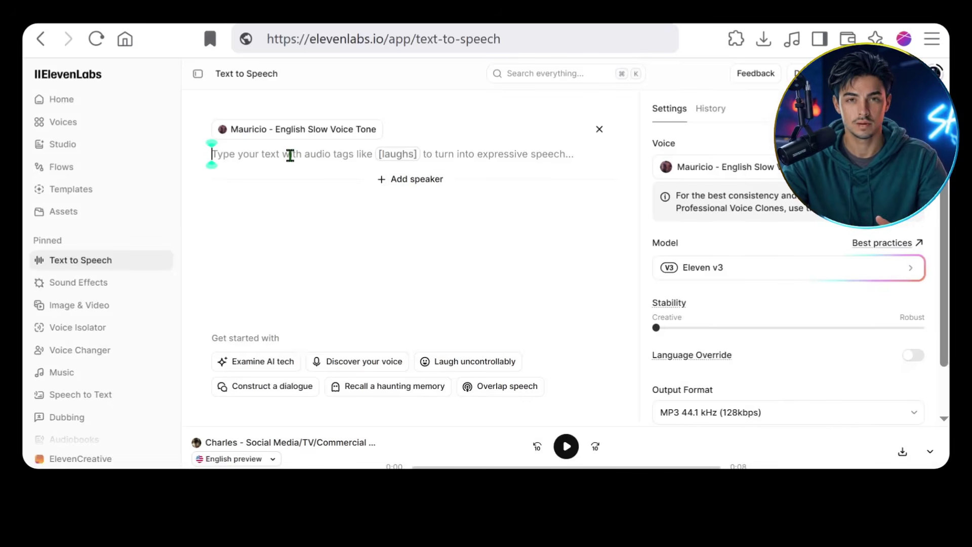
{"action": "type", "text": "January 1983. Nashville, Tennessee. Three businessmen walk into a room full of investors with a pitch that shouldn't be legal. Let us run the prisons. For profit. Here's how the math works. The government pays them a flat fee for every inmate, every single night. An empty bed? That earns nothing. So the whole business comes down to two rules. Keep the cells full. Keep the costs low. Which means fewer guards, cheaper food, and barely any training. And then it gets darker. The contracts start slipping in a clause. The state has to keep the prison ninety percent full, or pay for the empty beds anyway. Read that again. Fewer prisoners now means less money. More means more. Today, two companies control most of these contracts. They also run much of America's immigration detention. The beds are guaranteed. Now they just need bodies."}
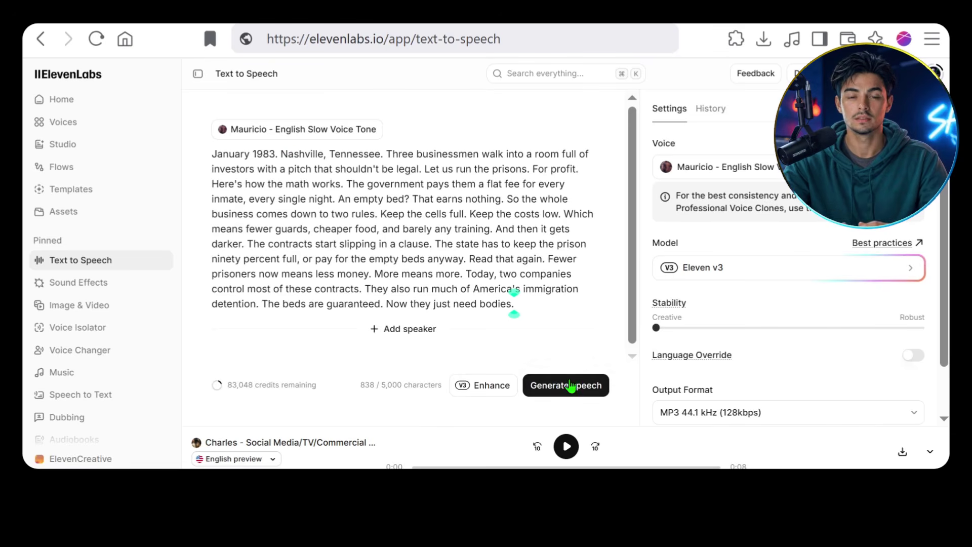
Generate speech from the script enhanced with audio tags and download Generation 1.
{"action": "left_click", "coordinate": [489, 385]}
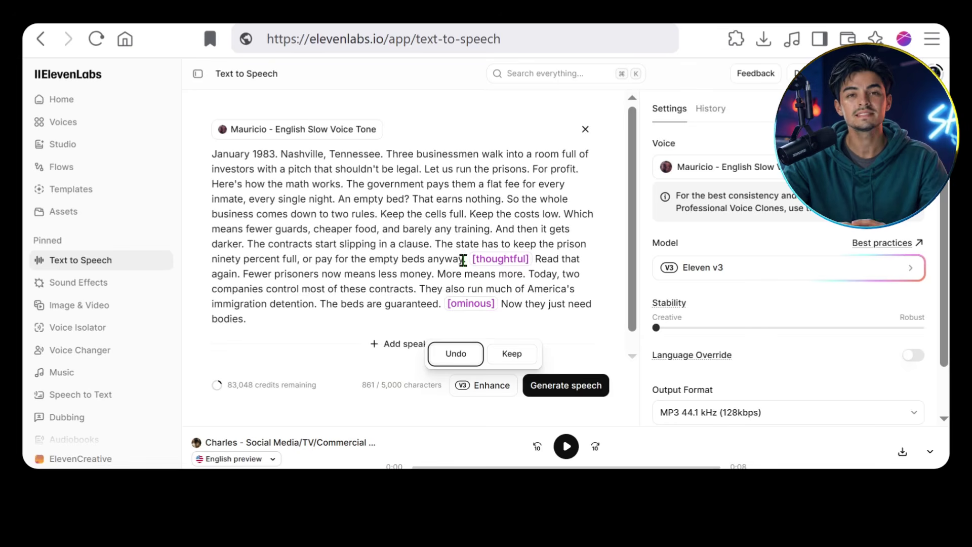
{"action": "left_click", "coordinate": [554, 388]}
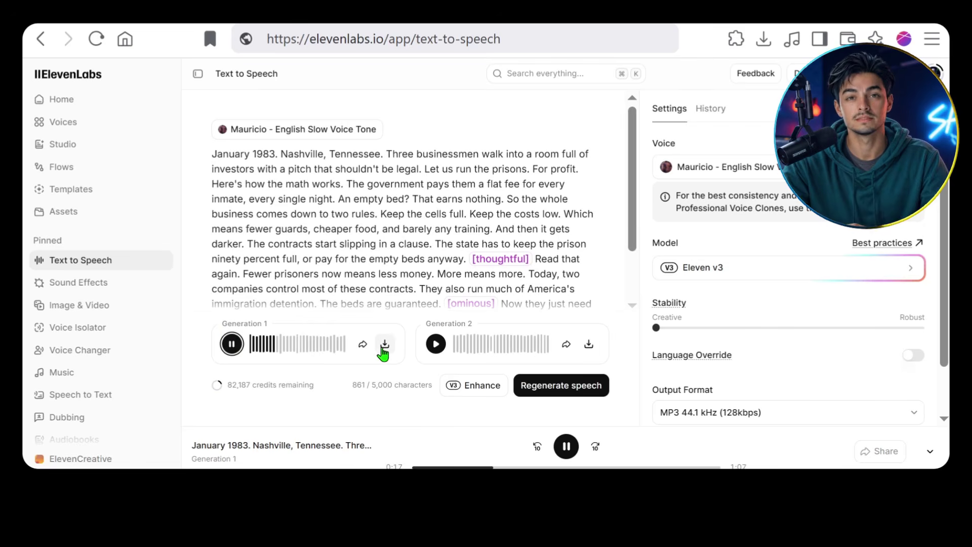
{"action": "left_click", "coordinate": [384, 345]}
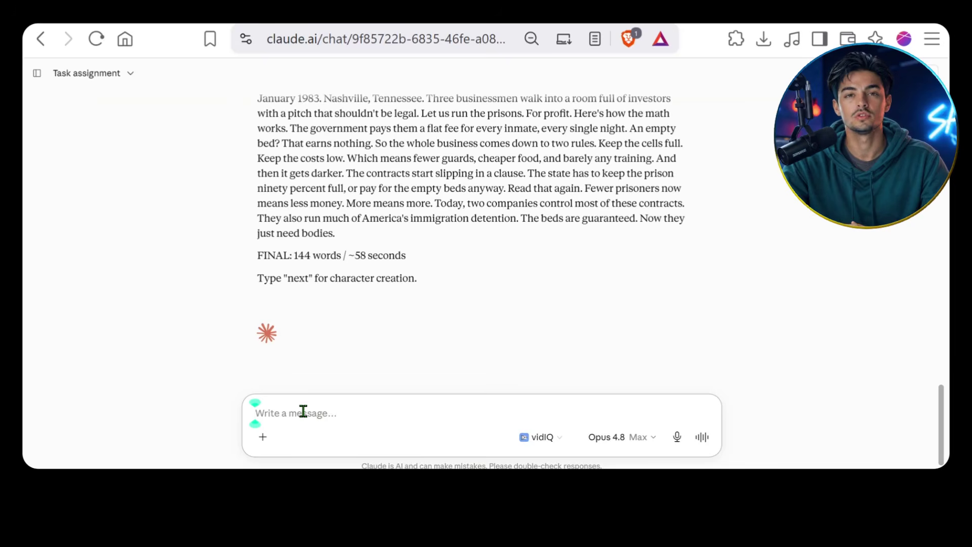
Send "next" in the Claude chat to request character creation and review the prompts for both characters.
{"action": "left_click", "coordinate": [701, 436]}
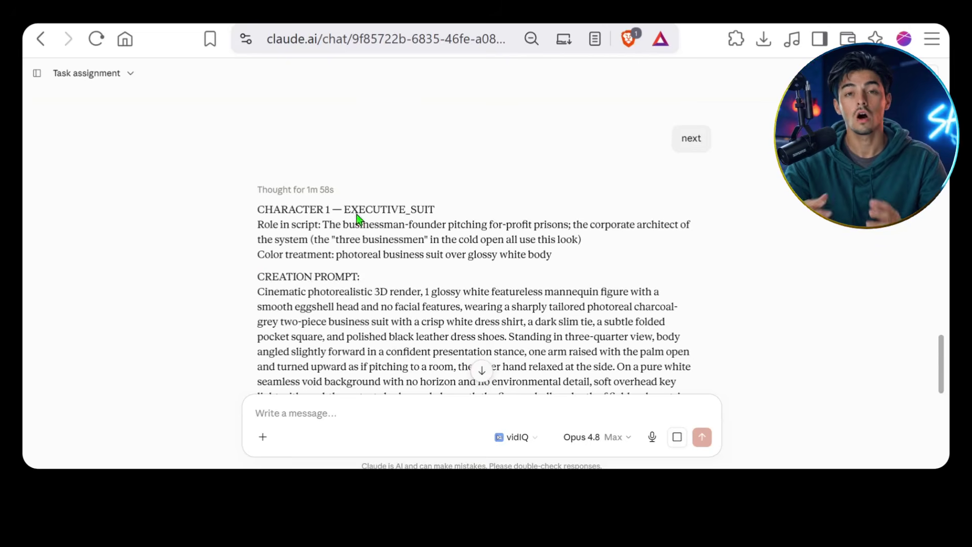
{"action": "scroll", "coordinate": [335, 152], "scroll_direction": "down", "scroll_amount": 2}
{"action": "scroll", "coordinate": [328, 190], "scroll_direction": "down", "scroll_amount": 10}
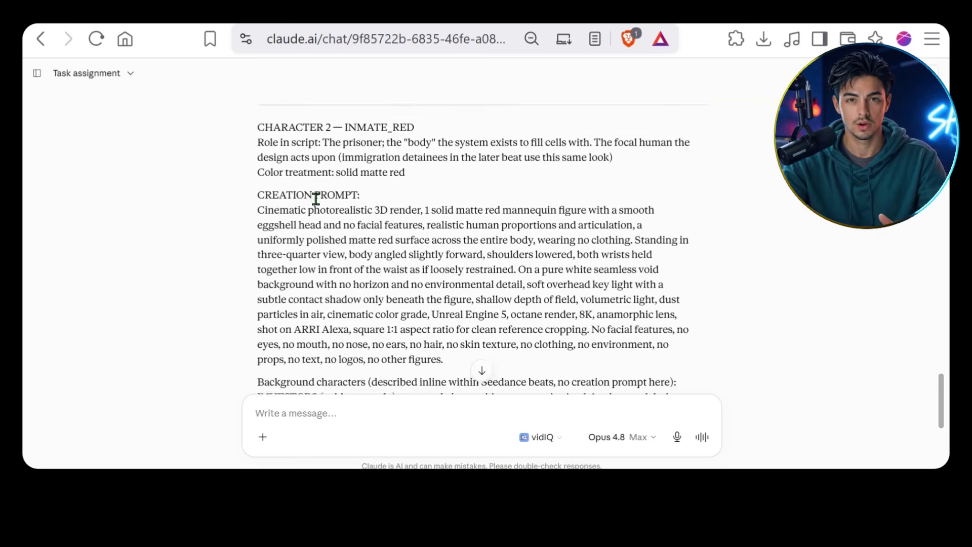
{"action": "scroll", "coordinate": [374, 196], "scroll_direction": "up", "scroll_amount": 10}
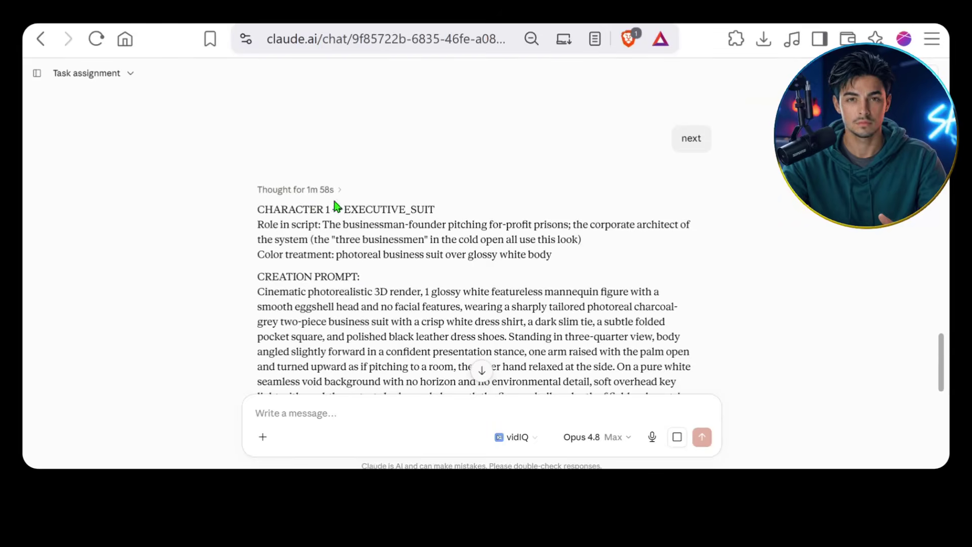
{"action": "scroll", "coordinate": [282, 175], "scroll_direction": "down", "scroll_amount": 2}
{"action": "scroll", "coordinate": [323, 177], "scroll_direction": "down", "scroll_amount": 10}
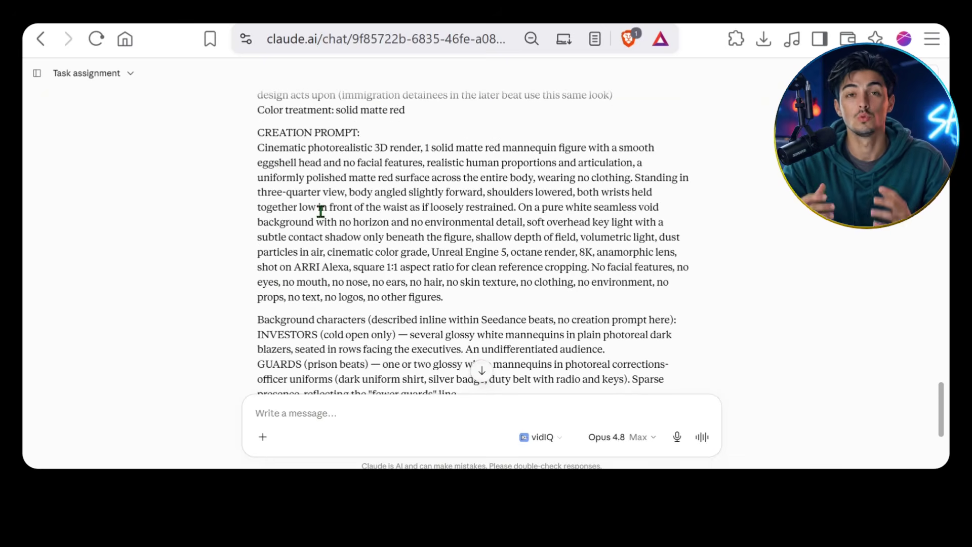
Copy the EXECUTIVE_SUIT creation prompt and generate the character image in Higgsfield with Nano Banana Pro.
{"action": "scroll", "coordinate": [357, 209], "scroll_direction": "up", "scroll_amount": 15}
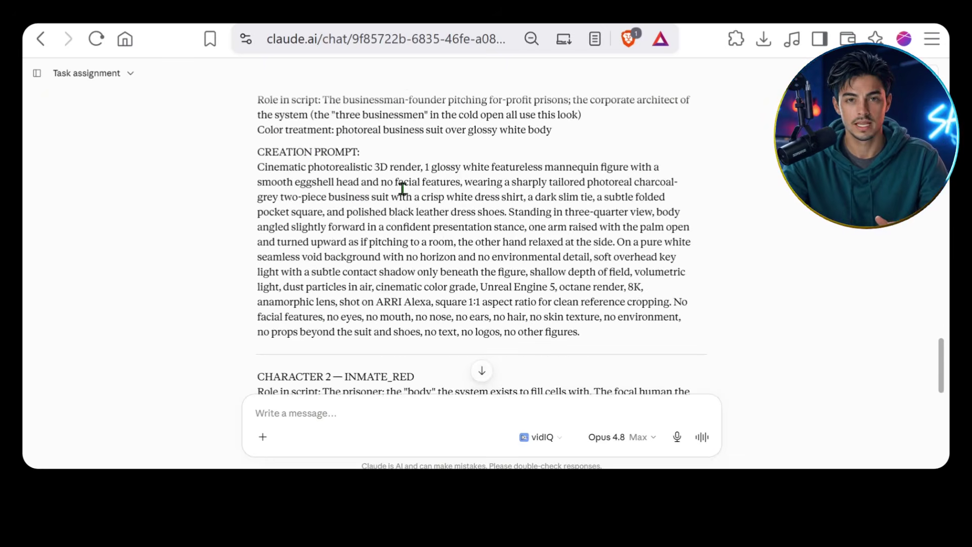
{"action": "left_click_drag", "start_coordinate": [258, 229], "coordinate": [602, 275]}
{"action": "key", "text": "ctrl+c"}
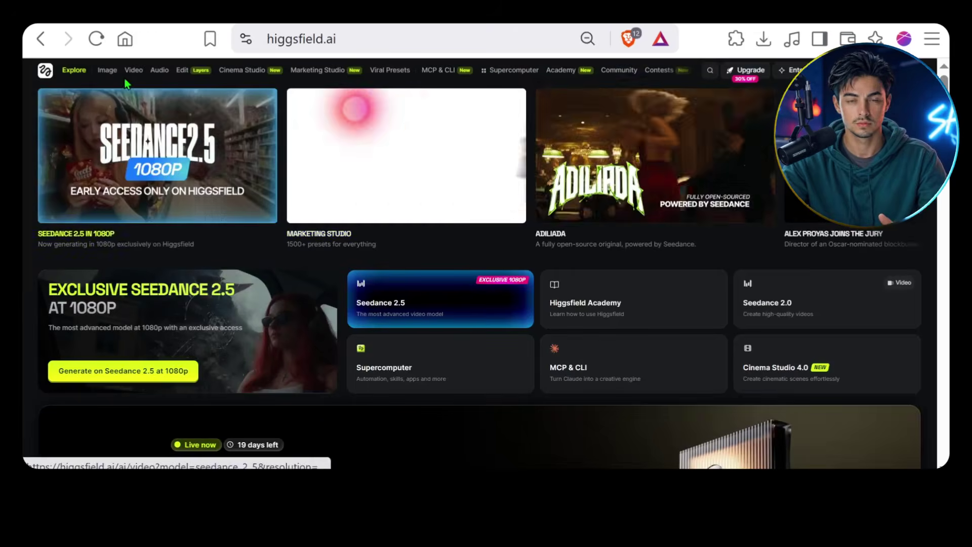
{"action": "mouse_move", "coordinate": [106, 70]}
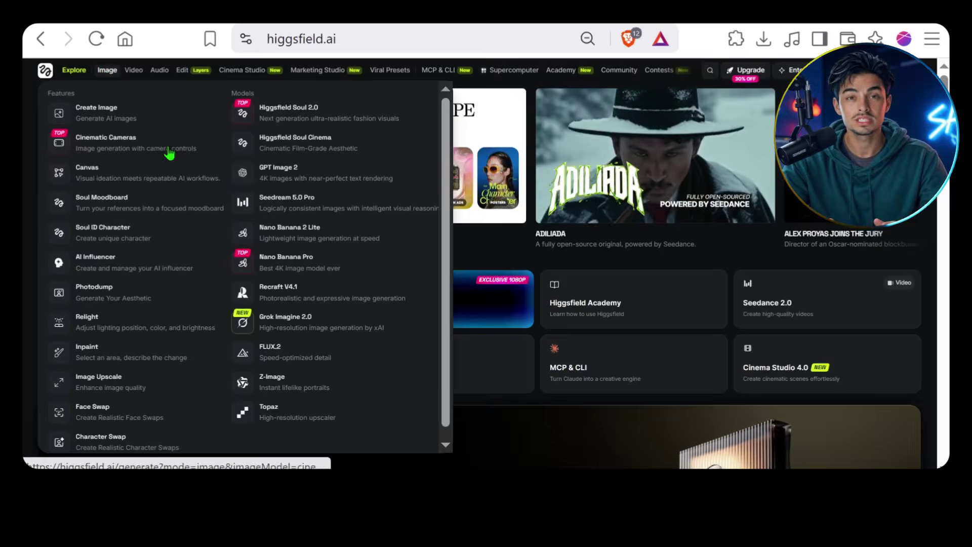
{"action": "left_click", "coordinate": [287, 262]}
{"action": "left_click", "coordinate": [476, 422]}
{"action": "key", "text": "ctrl+v"}
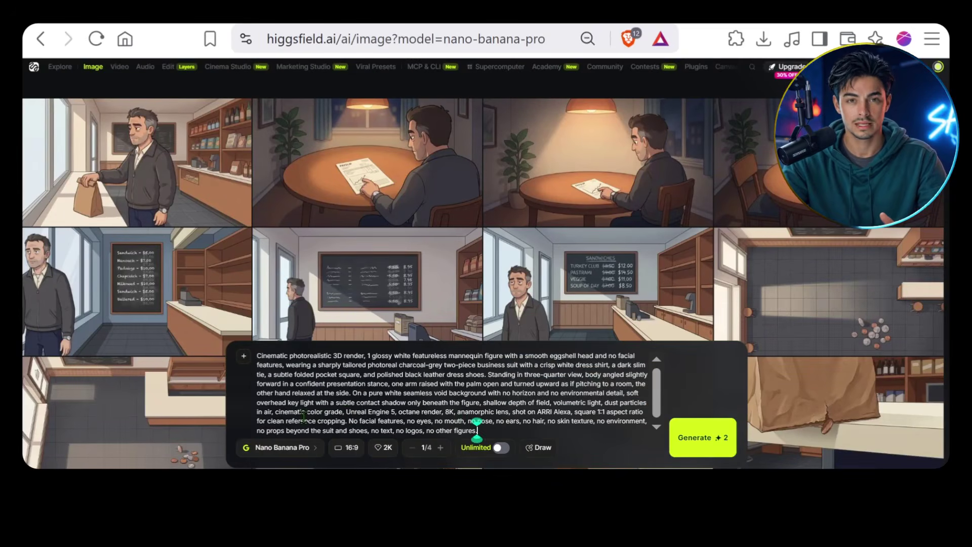
{"action": "left_click", "coordinate": [688, 440]}
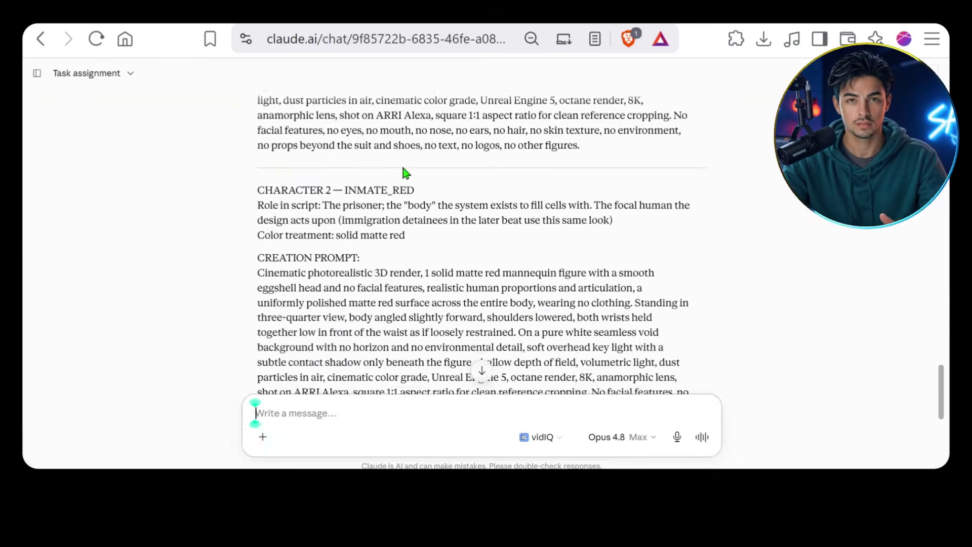
Copy the INMATE_RED creation prompt from Claude and generate the red mannequin image in Higgsfield.
{"action": "left_click_drag", "start_coordinate": [239, 152], "coordinate": [462, 317]}
{"action": "type", "text": "Cinematic photorealistic 3D render, 1 solid matte red mannequin figure with a smooth eggshell head and no facial features, realistic human proportions and articulation, a uniformly polished matte red surface across the entire body, wearing no clothing. Standing in three-quarter view, body angled slightly forward, shoulders lowered, both wrists held together low in front of the waist as if loosely restrained. On a pure white seamless void background with no horizon and no environmental detail, soft overhead key light with a subtle contact shadow only beneath the figure, shallow depth of field, volumetric light, dust particles in air, cinematic color grade, Unreal Engine 5, octane render, 8K, anamorphic lens, shot on ARRI Alexa, square 1:1 aspect ratio for clean reference cropping. No facial features, no eyes, no mouth, no nose, no ears, no hair, no skin texture, no clothing, no environment, no props, no text, no logos, no other figures."}
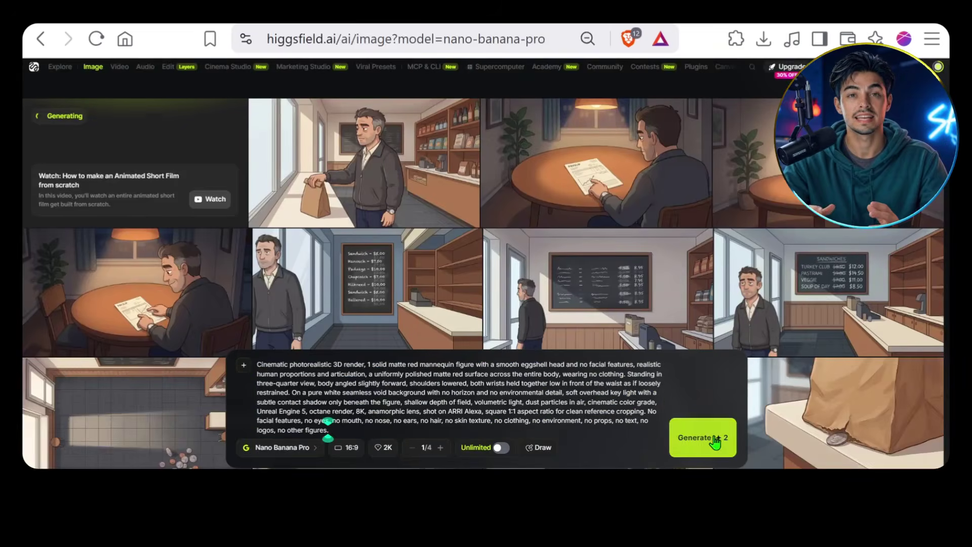
{"action": "left_click", "coordinate": [715, 439]}
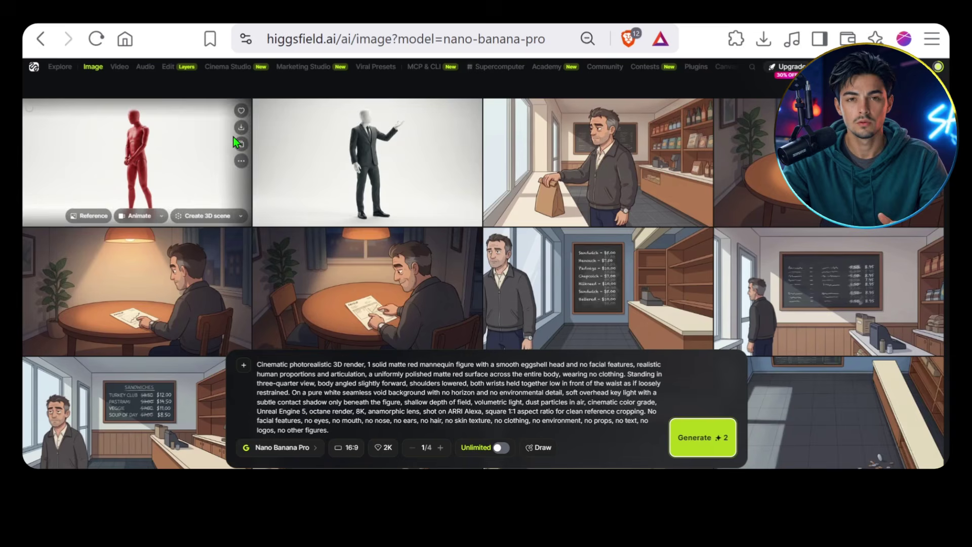
Inspect the generated suited mannequin and red mannequin images at full size.
{"action": "left_click", "coordinate": [269, 158]}
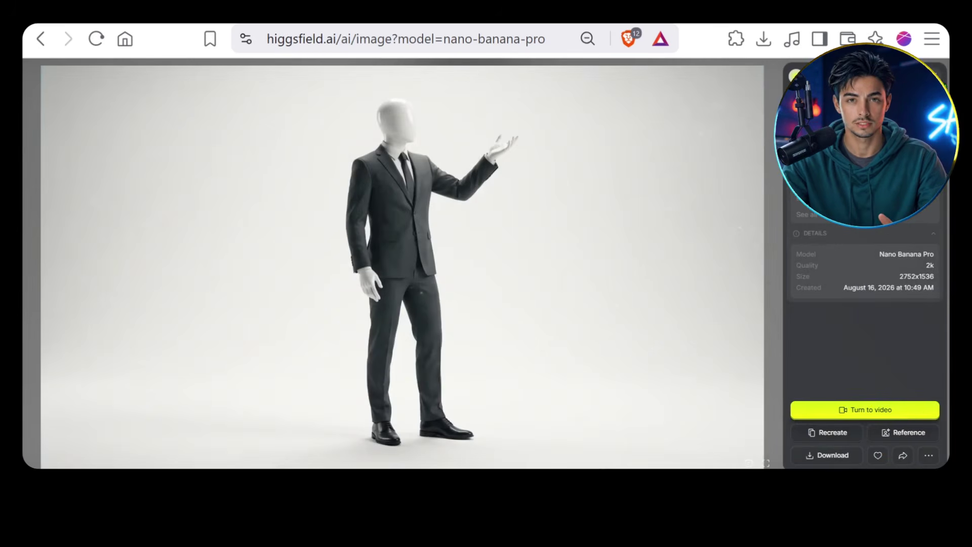
{"action": "key", "text": "Escape"}
{"action": "left_click", "coordinate": [71, 178]}
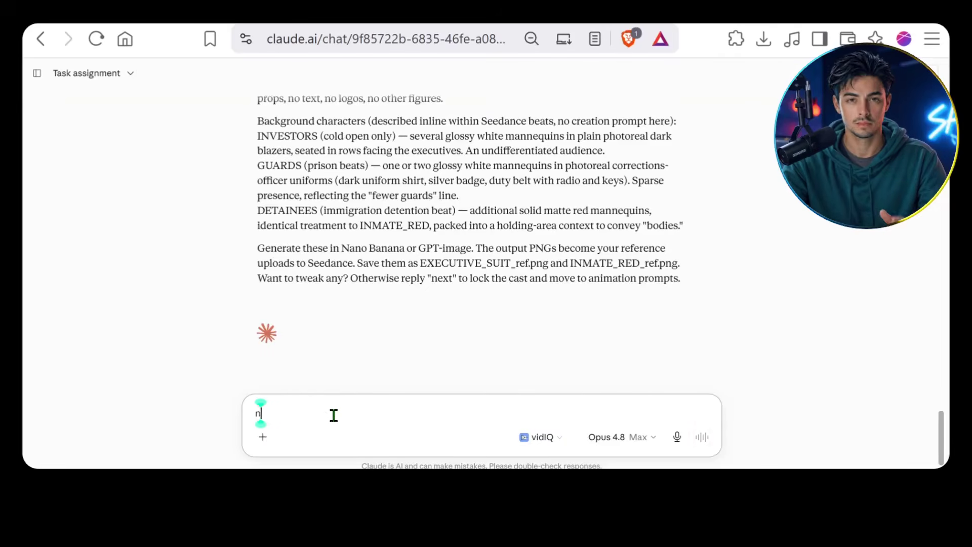
Reply "next" in the Claude chat to lock the cast, and read the visual flow options for the animation.
{"action": "type", "text": "next"}
{"action": "key", "text": "Return"}
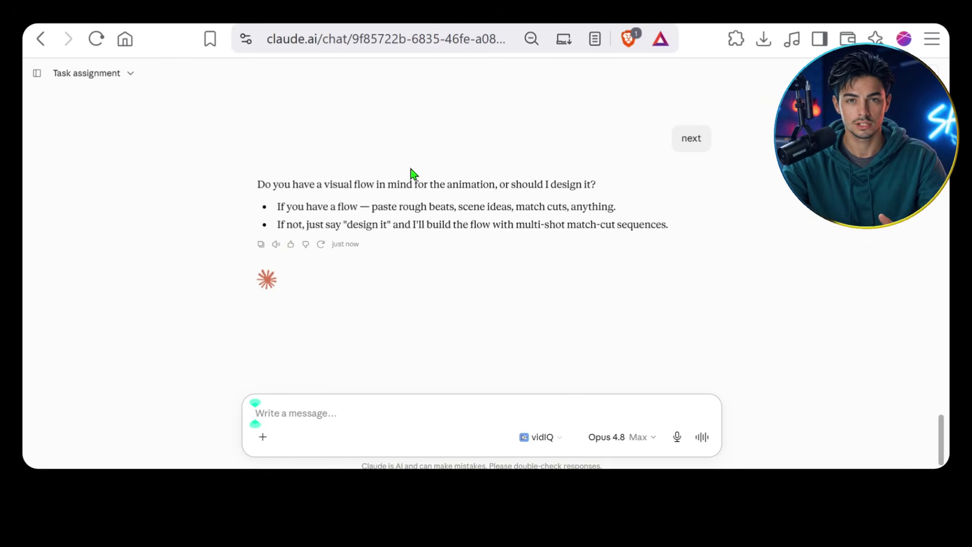
{"action": "left_click_drag", "start_coordinate": [259, 184], "coordinate": [315, 186]}
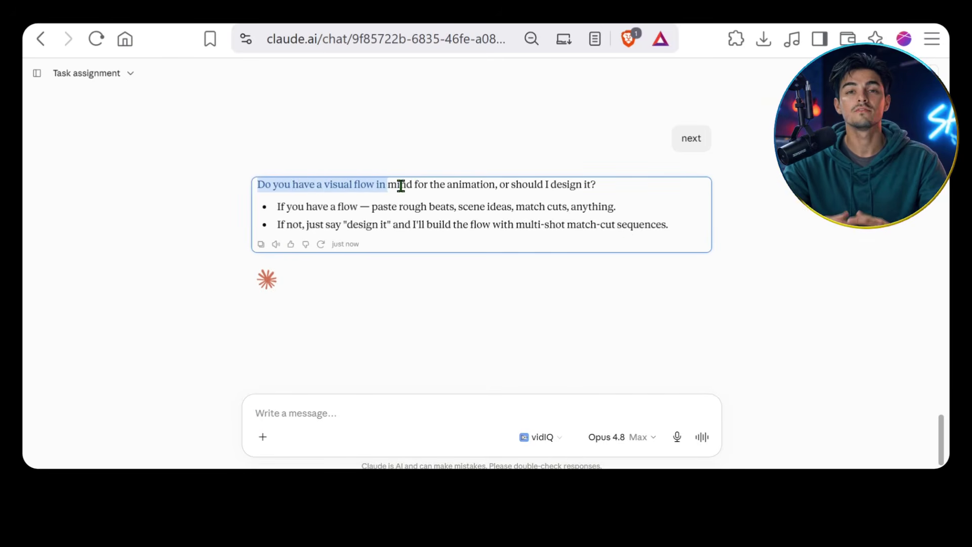
{"action": "left_click_drag", "start_coordinate": [400, 185], "coordinate": [598, 186]}
{"action": "left_click", "coordinate": [572, 204]}
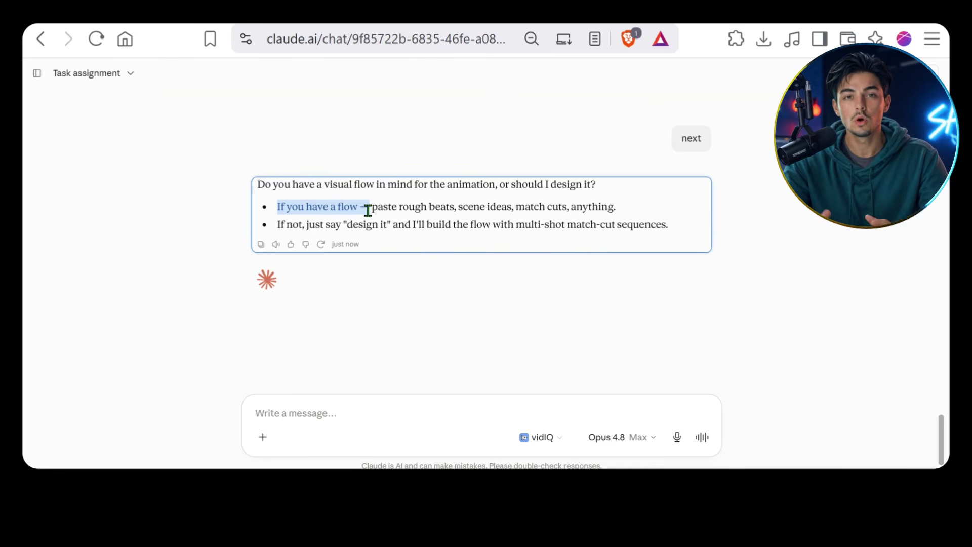
{"action": "left_click_drag", "start_coordinate": [368, 209], "coordinate": [614, 208]}
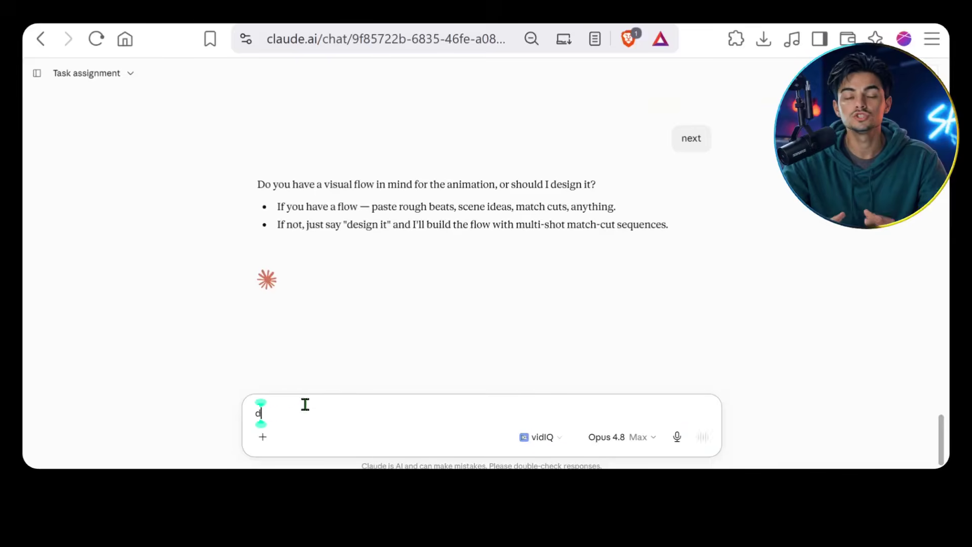
Reply "design it" to have the animation flow built, and look through the chapter prompts.
{"action": "type", "text": "designi"}
{"action": "key", "text": "Return"}
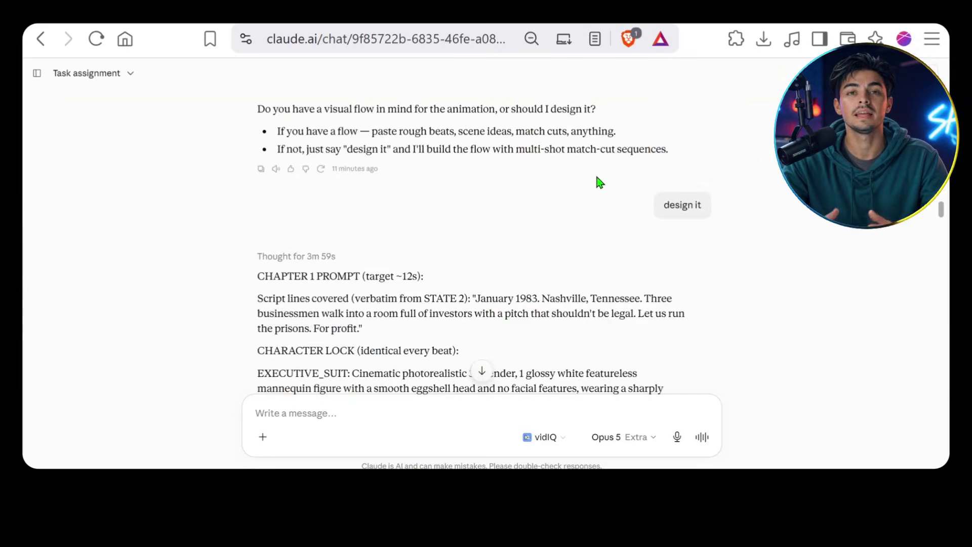
{"action": "scroll", "coordinate": [597, 180], "scroll_direction": "down", "scroll_amount": 2}
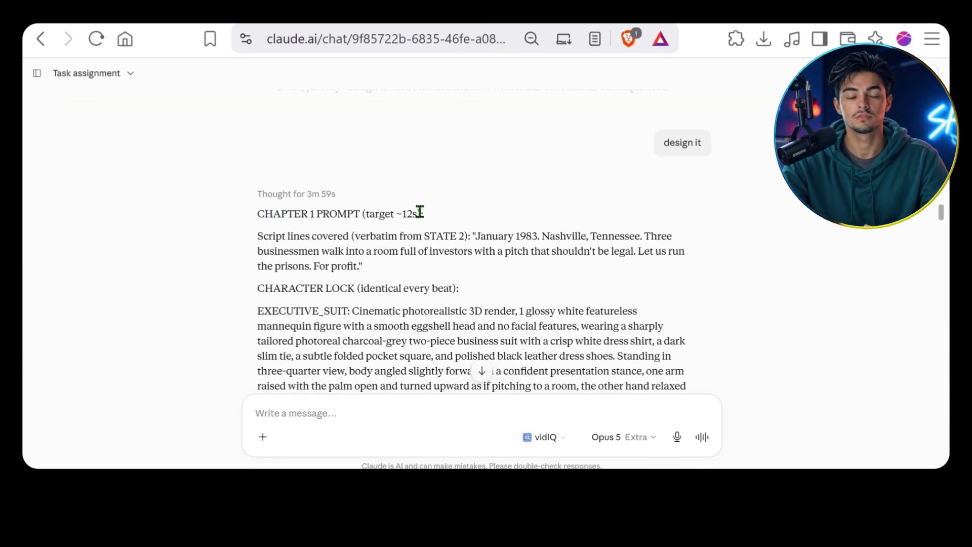
{"action": "scroll", "coordinate": [349, 183], "scroll_direction": "down", "scroll_amount": 15}
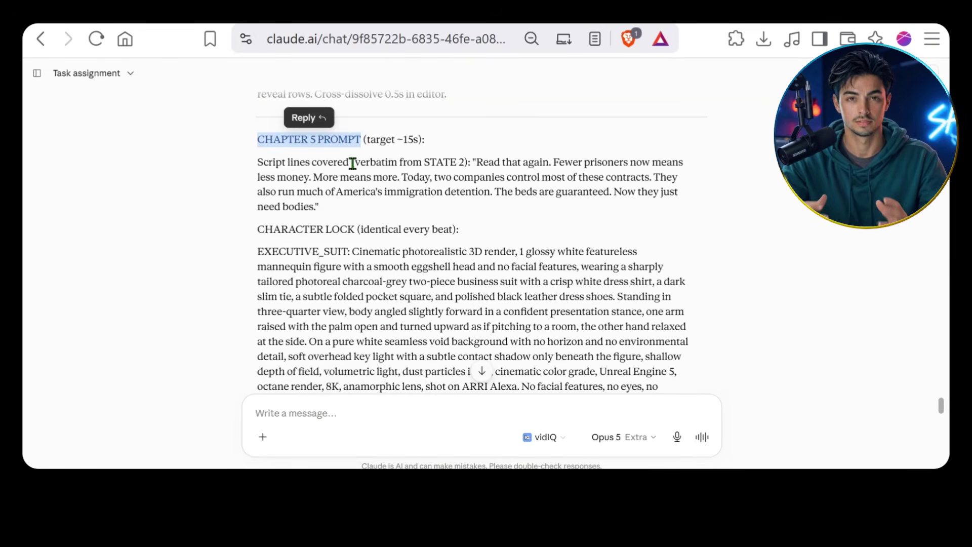
Look over the Chapter 5 prompt in Claude, and read Google's overview of results for "free video generators".
{"action": "scroll", "coordinate": [352, 163], "scroll_direction": "down", "scroll_amount": 15}
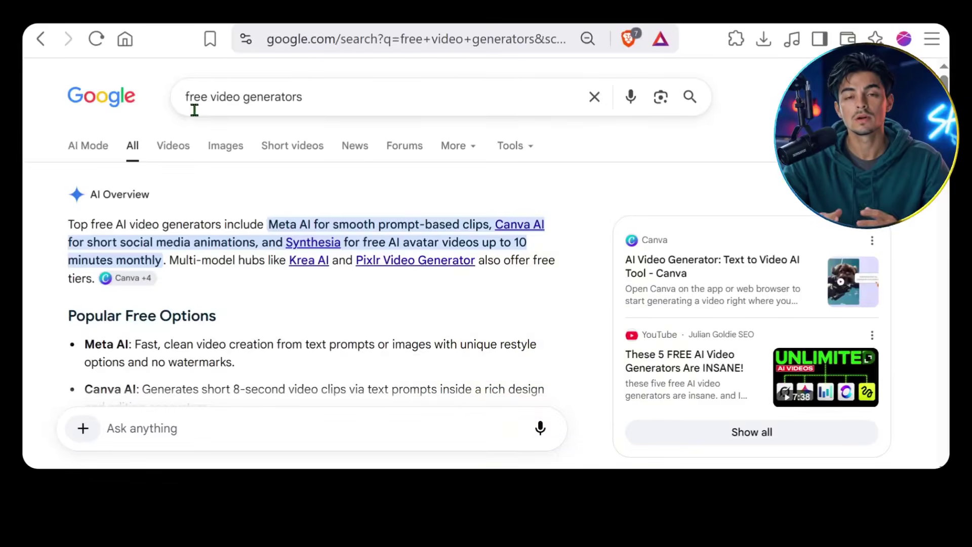
{"action": "left_click_drag", "start_coordinate": [186, 96], "coordinate": [314, 90]}
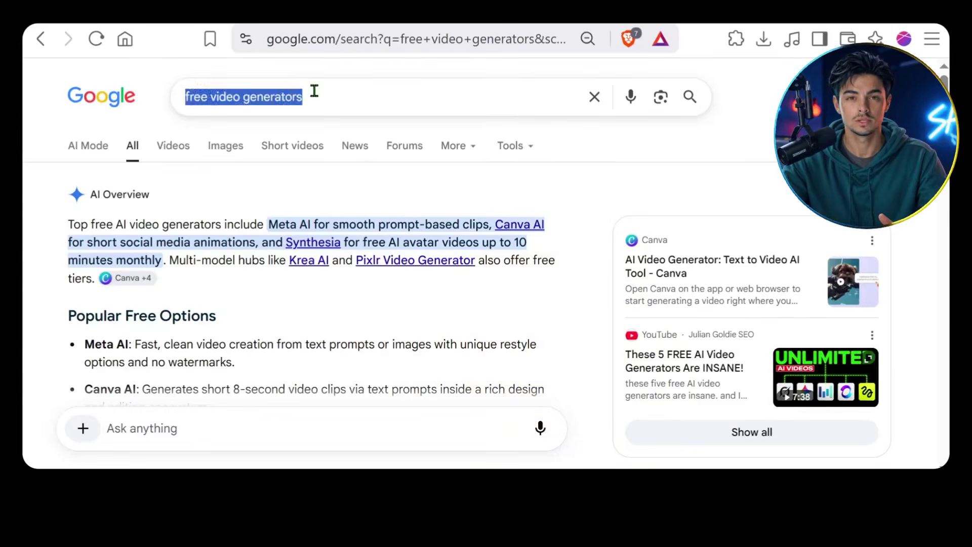
{"action": "left_click", "coordinate": [137, 238]}
{"action": "scroll", "coordinate": [238, 218], "scroll_direction": "down", "scroll_amount": 3}
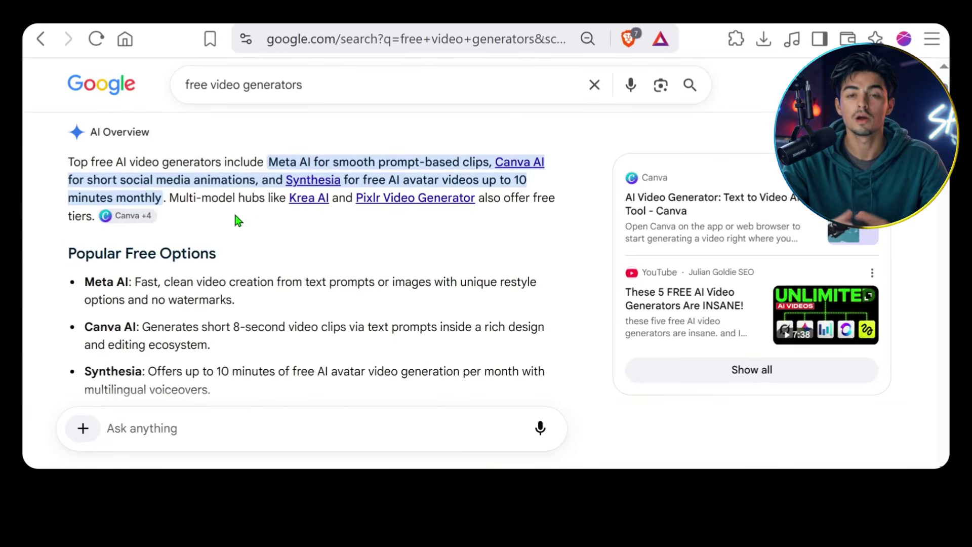
{"action": "left_click_drag", "start_coordinate": [94, 221], "coordinate": [339, 372]}
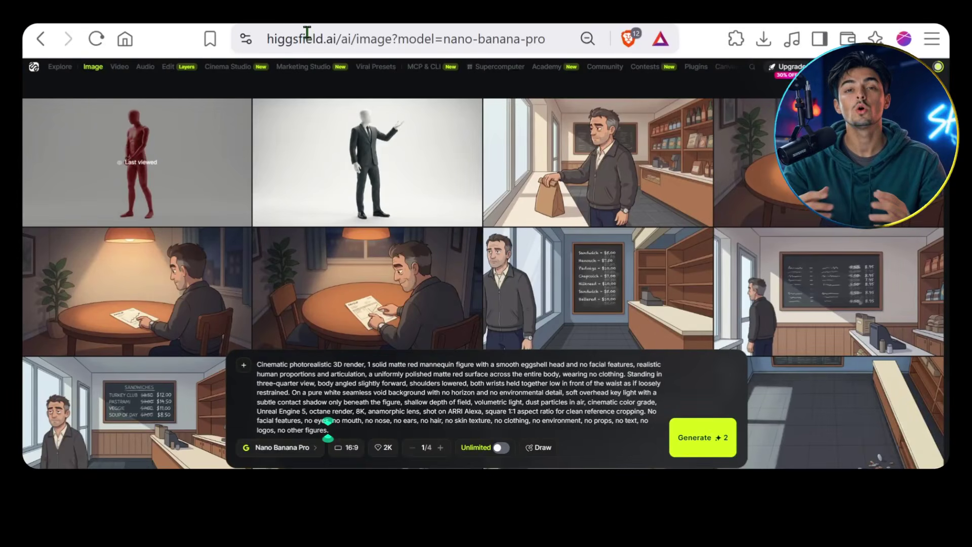
In Higgsfield's video creator with Seedance 2.5, attach the generated suited mannequin and red mannequin images as references.
{"action": "mouse_move", "coordinate": [121, 74]}
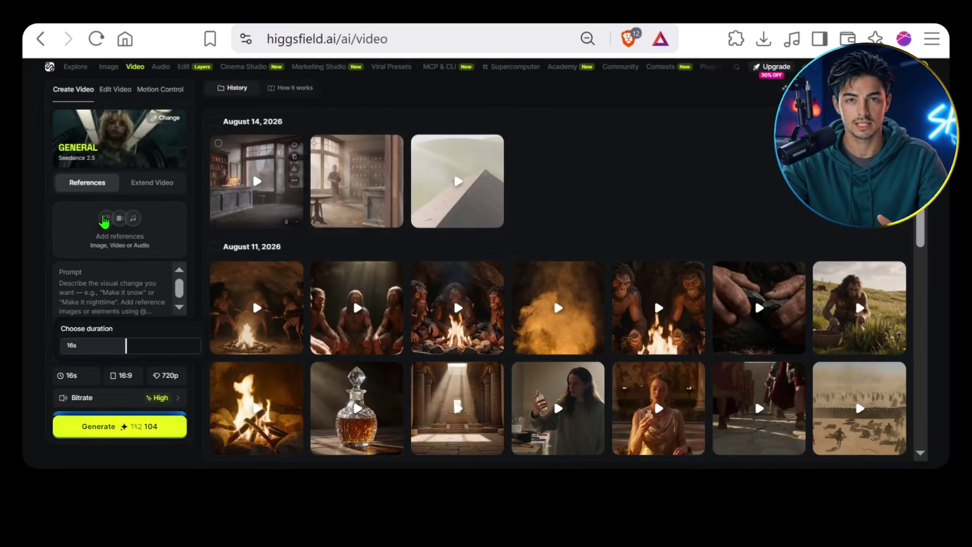
{"action": "left_click", "coordinate": [104, 219]}
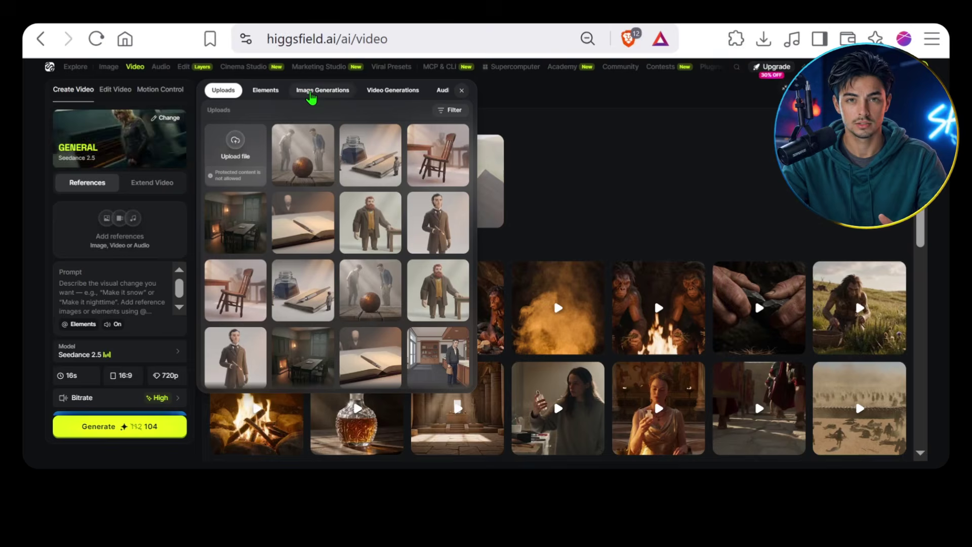
{"action": "left_click", "coordinate": [311, 96]}
{"action": "left_click", "coordinate": [297, 142]}
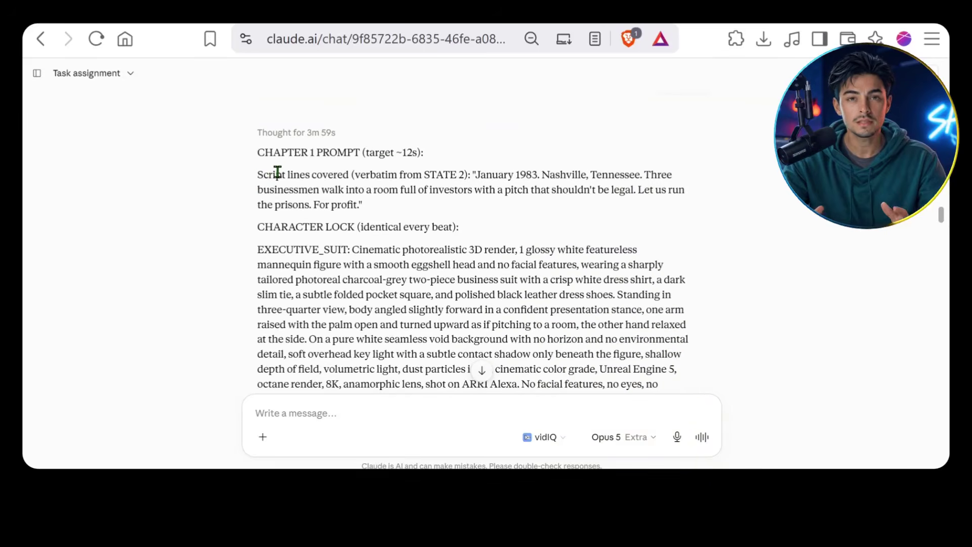
Copy the Chapter 1 prompt from Claude through its handoff note and paste it into the Higgsfield video prompt.
{"action": "left_click_drag", "start_coordinate": [259, 177], "coordinate": [382, 210]}
{"action": "scroll", "coordinate": [394, 208], "scroll_direction": "down", "scroll_amount": 8}
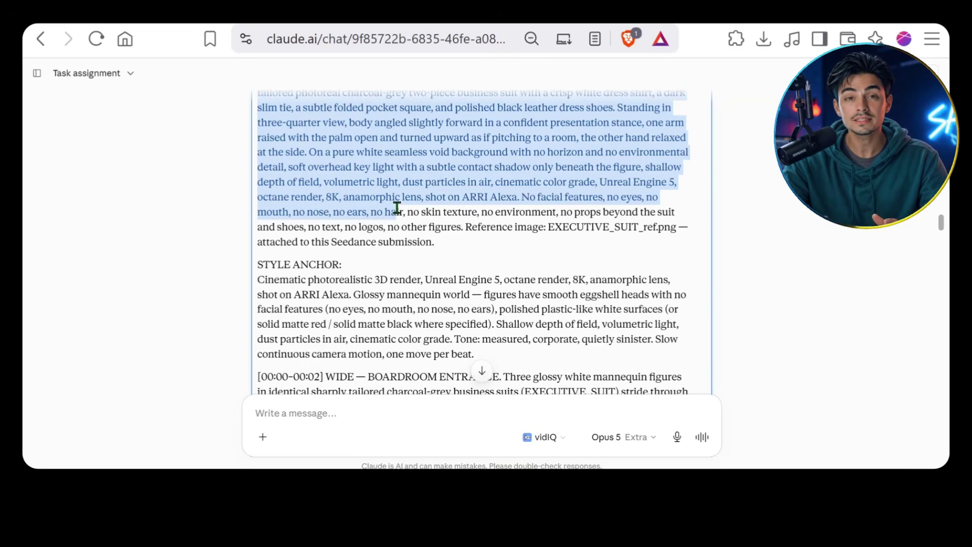
{"action": "scroll", "coordinate": [397, 208], "scroll_direction": "down", "scroll_amount": 10}
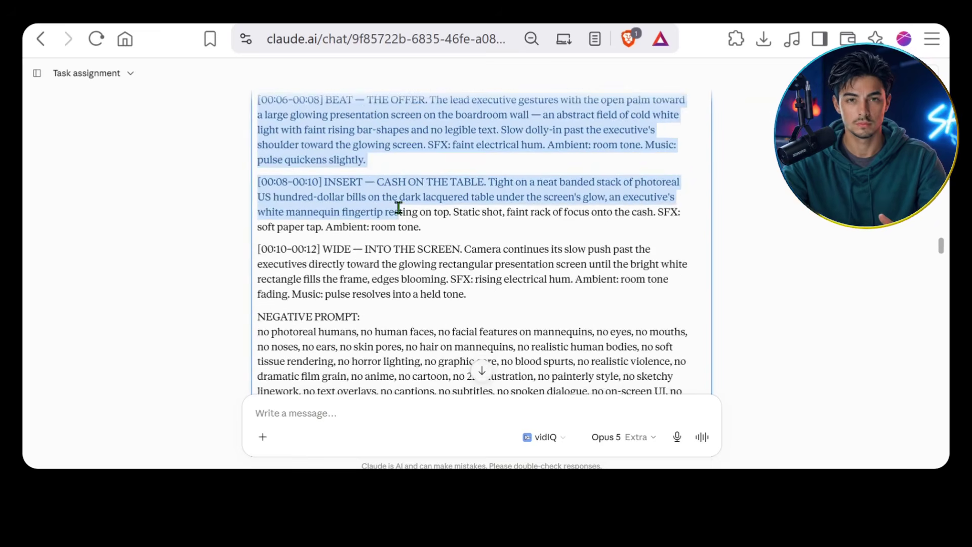
{"action": "left_click_drag", "start_coordinate": [400, 208], "coordinate": [408, 249]}
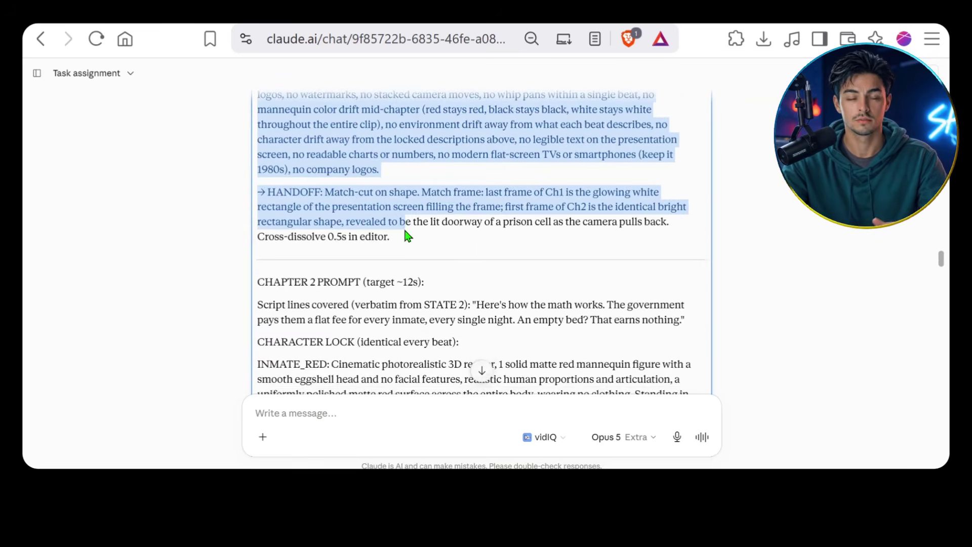
{"action": "key", "text": "ctrl+c"}
{"action": "key", "text": "ctrl+Tab"}
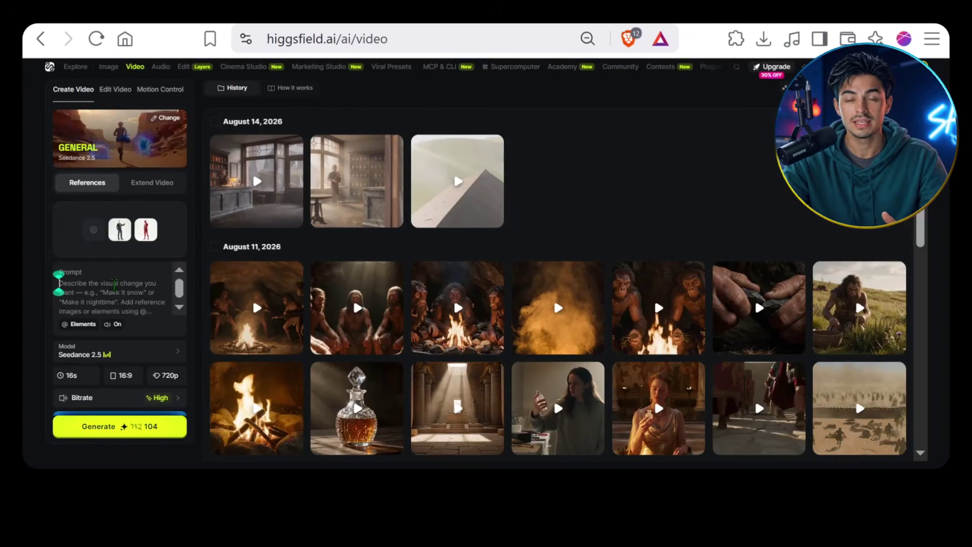
{"action": "key", "text": "ctrl+v"}
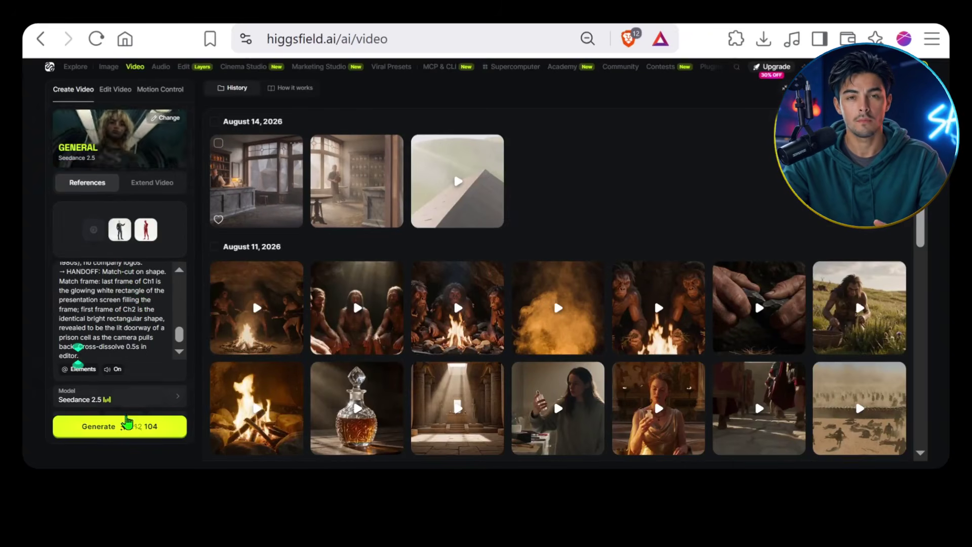
Check the Chapter 1 target length in Claude and set the Higgsfield video duration to 12 s.
{"action": "scroll", "coordinate": [121, 334], "scroll_direction": "down", "scroll_amount": 2}
{"action": "left_click", "coordinate": [71, 322]}
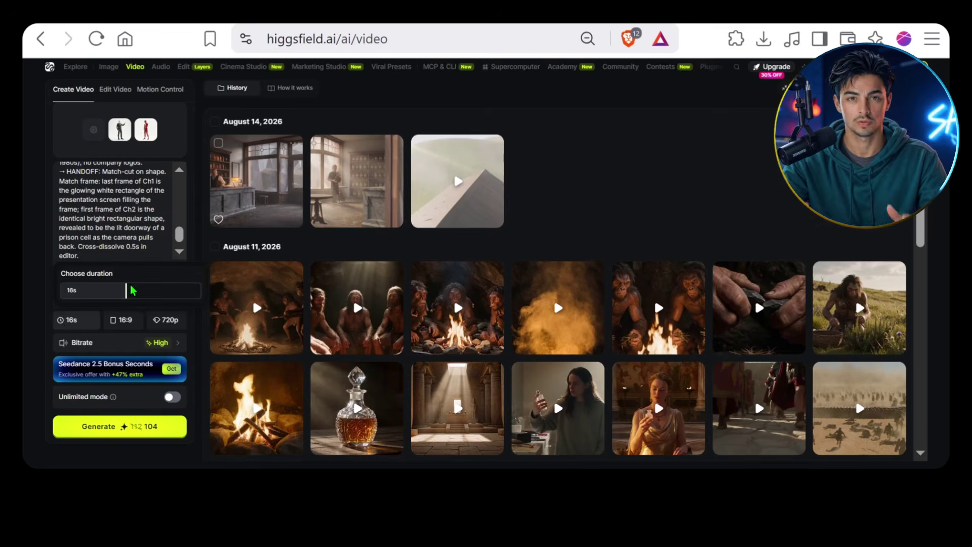
{"action": "left_click_drag", "start_coordinate": [132, 291], "coordinate": [123, 291]}
{"action": "key", "text": "ctrl+Tab"}
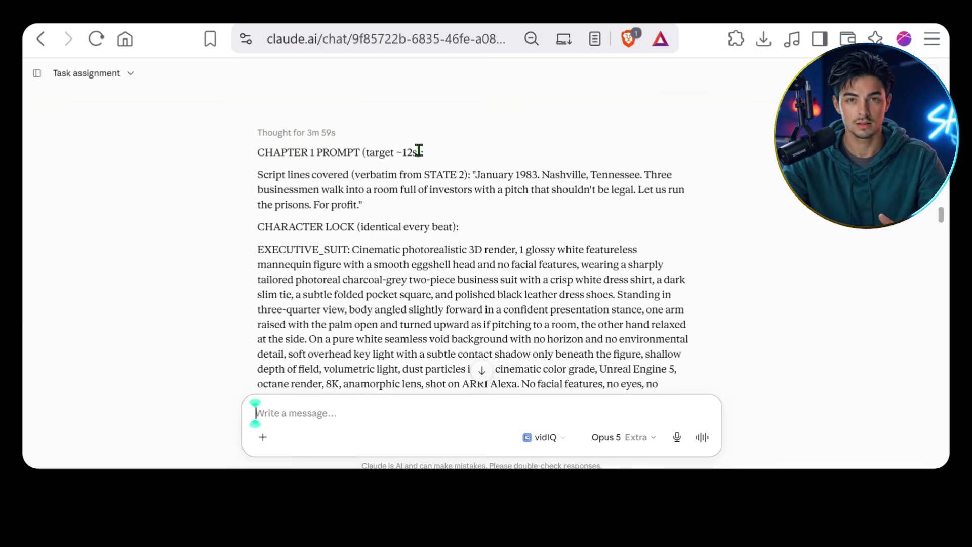
{"action": "left_click_drag", "start_coordinate": [419, 151], "coordinate": [406, 157]}
{"action": "key", "text": "ctrl+Tab"}
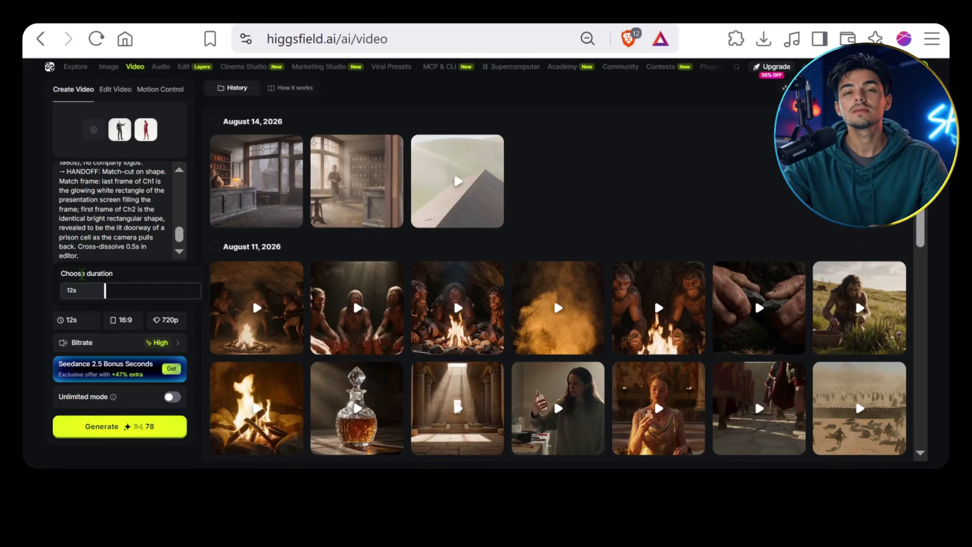
Try a 30 s duration at 1080p, and switch to the 20 s, 720p settings that allow Unlimited mode.
{"action": "left_click_drag", "start_coordinate": [123, 293], "coordinate": [215, 290]}
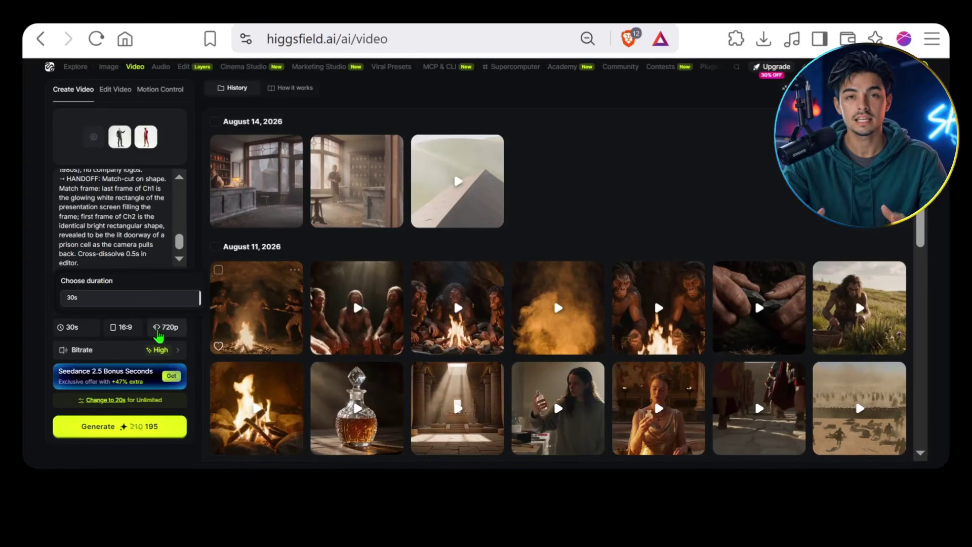
{"action": "left_click", "coordinate": [161, 328]}
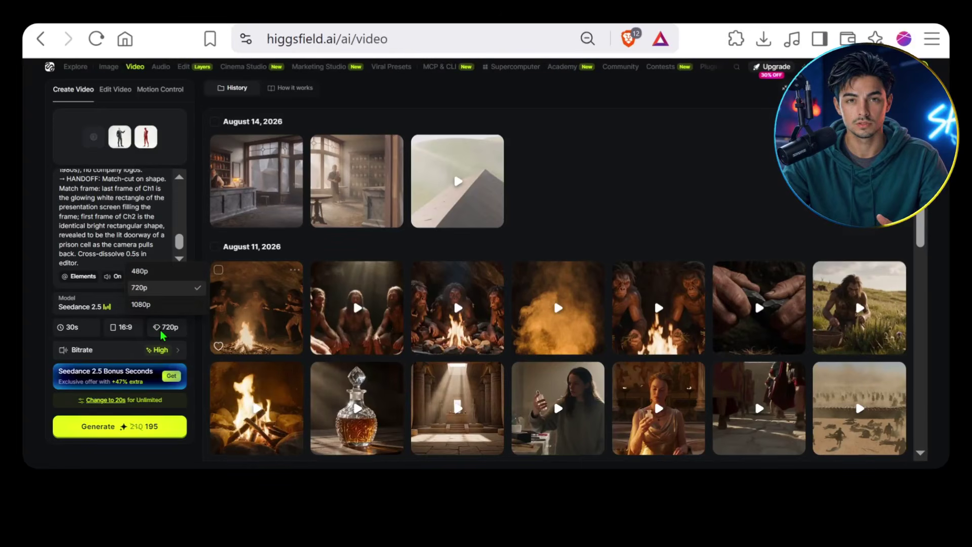
{"action": "left_click", "coordinate": [141, 305]}
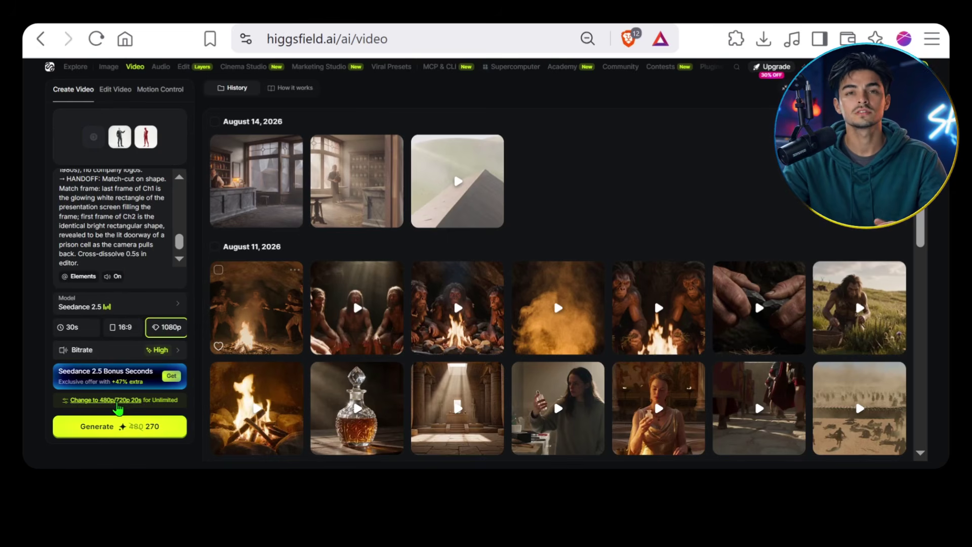
{"action": "left_click", "coordinate": [119, 401]}
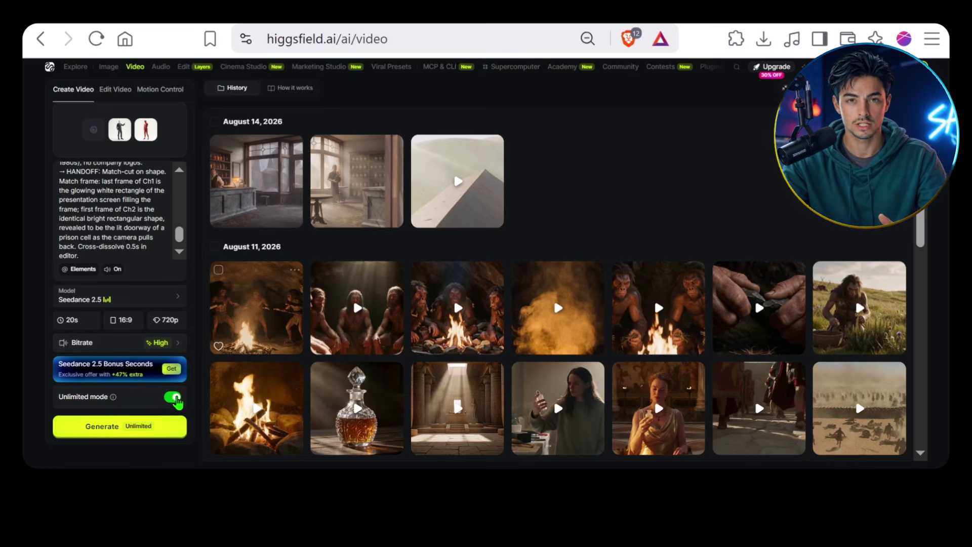
Generate the Chapter 1 video at 12 s and 1080p without Unlimited mode, and open the resulting clip.
{"action": "left_click", "coordinate": [128, 421]}
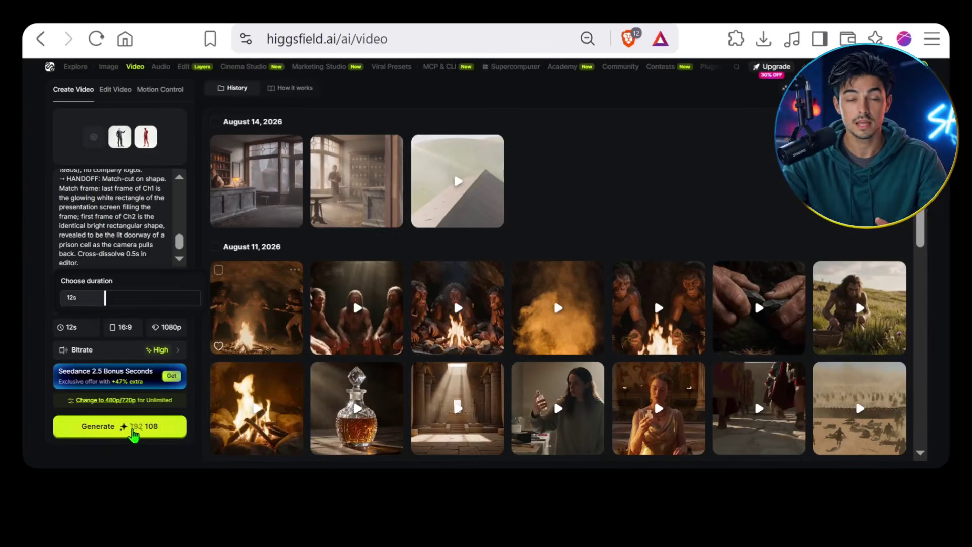
{"action": "left_click", "coordinate": [132, 428]}
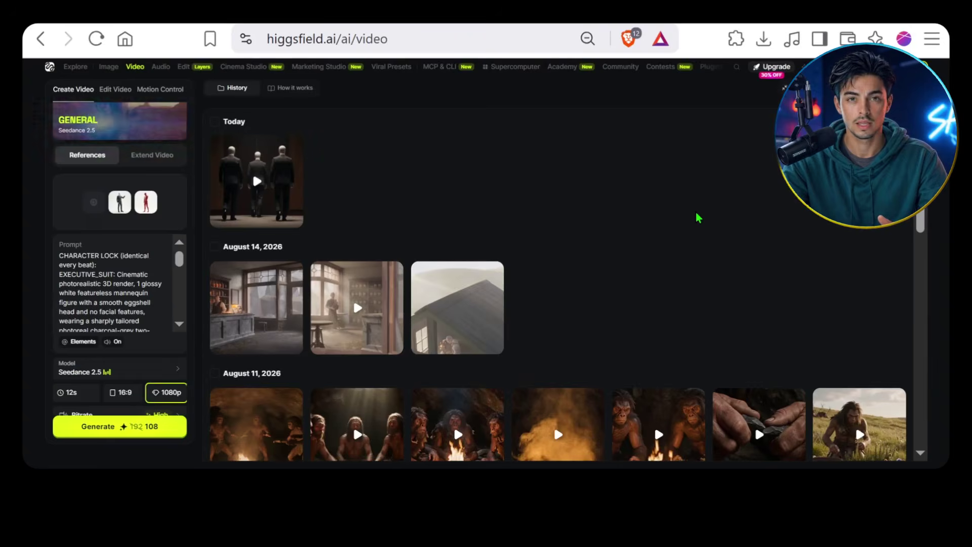
{"action": "left_click", "coordinate": [253, 190]}
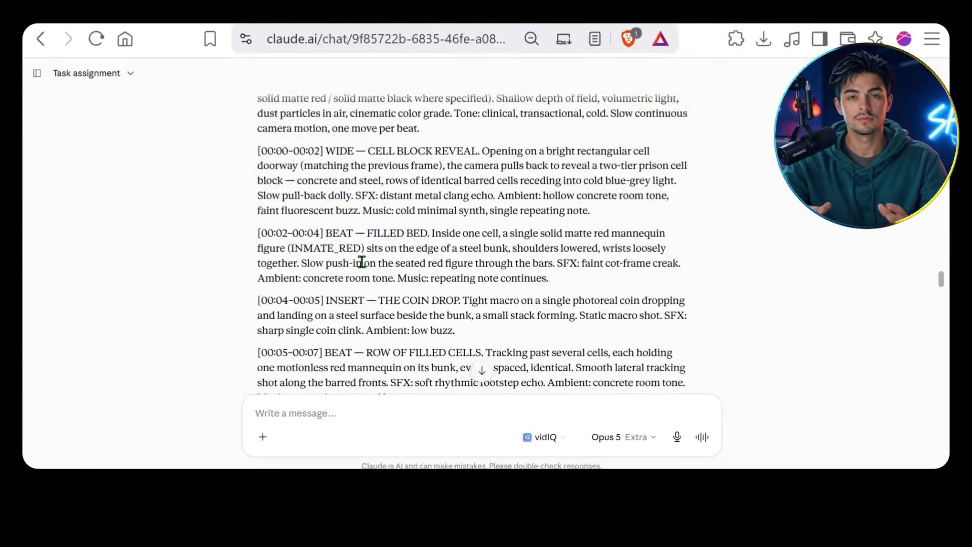
Copy the Chapter 2 prompt from Claude, replace the Higgsfield video prompt with it, and generate the clip.
{"action": "left_click_drag", "start_coordinate": [310, 258], "coordinate": [647, 297]}
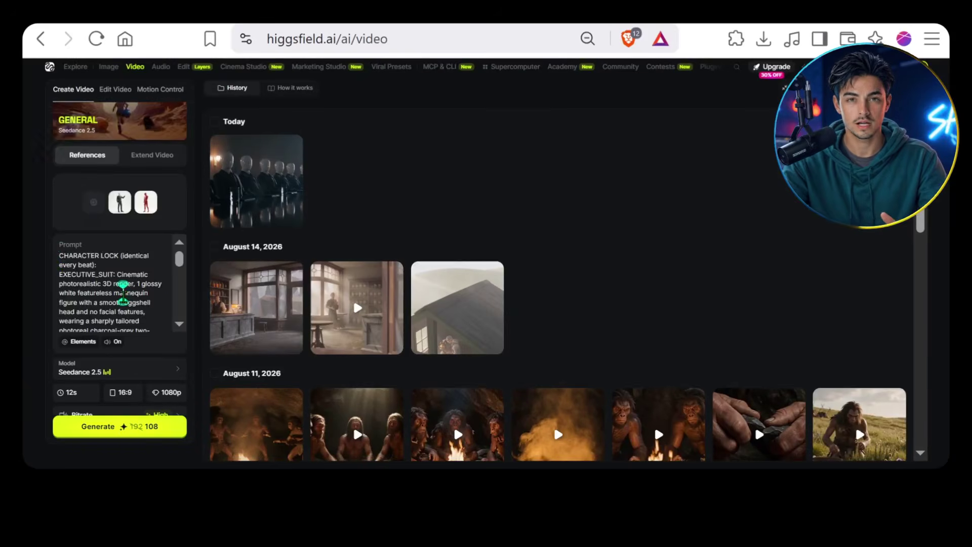
{"action": "key", "text": "ctrl+a"}
{"action": "key", "text": "ctrl+v"}
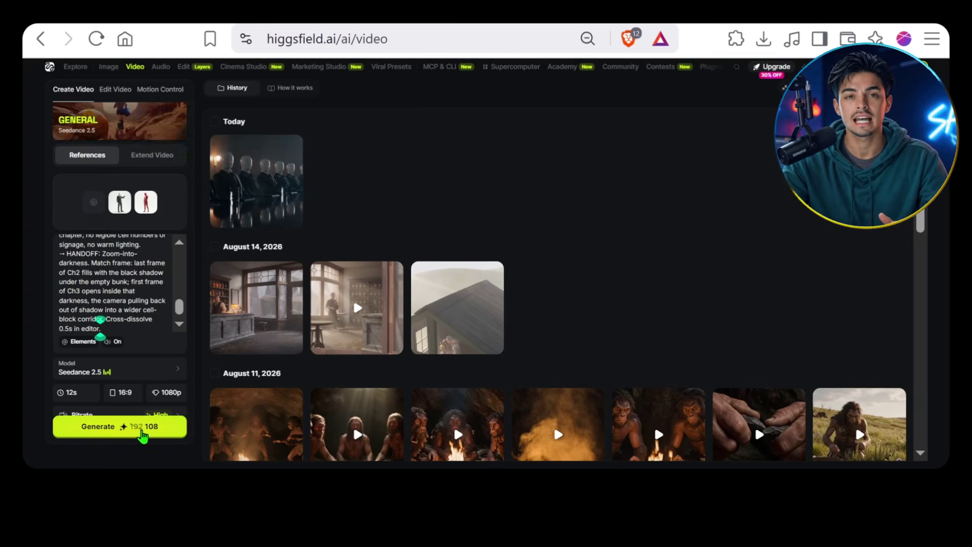
{"action": "left_click", "coordinate": [143, 434]}
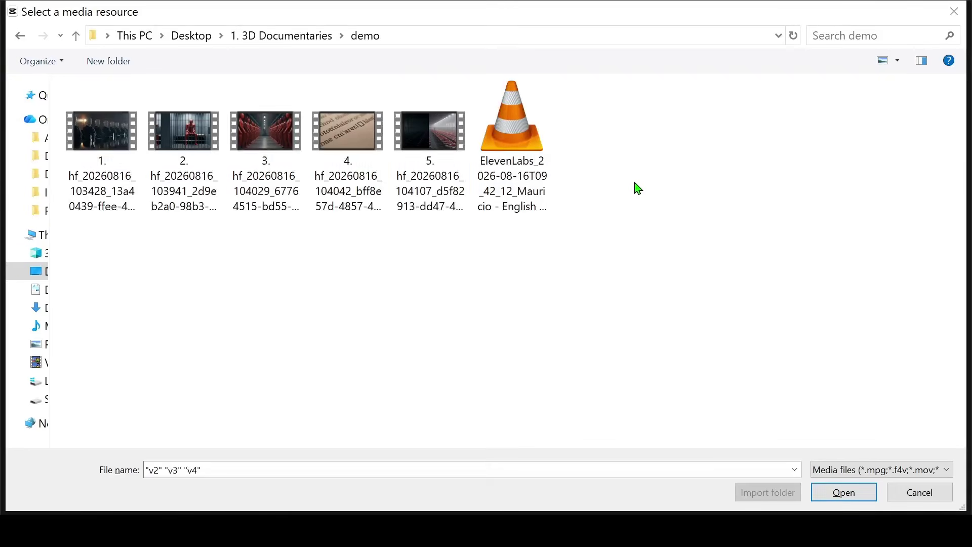
Import the five chapter clips and the ElevenLabs voiceover from the demo folder into CapCut, and place the voiceover at the timeline start.
{"action": "key", "text": "ctrl+a"}
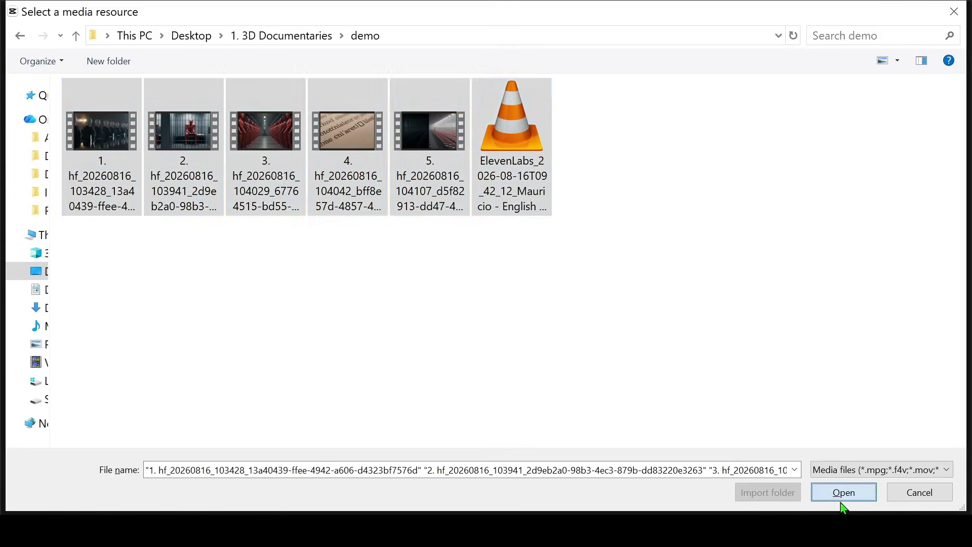
{"action": "left_click", "coordinate": [841, 493]}
{"action": "scroll", "coordinate": [256, 202], "scroll_direction": "down", "scroll_amount": 1}
{"action": "left_click", "coordinate": [269, 195]}
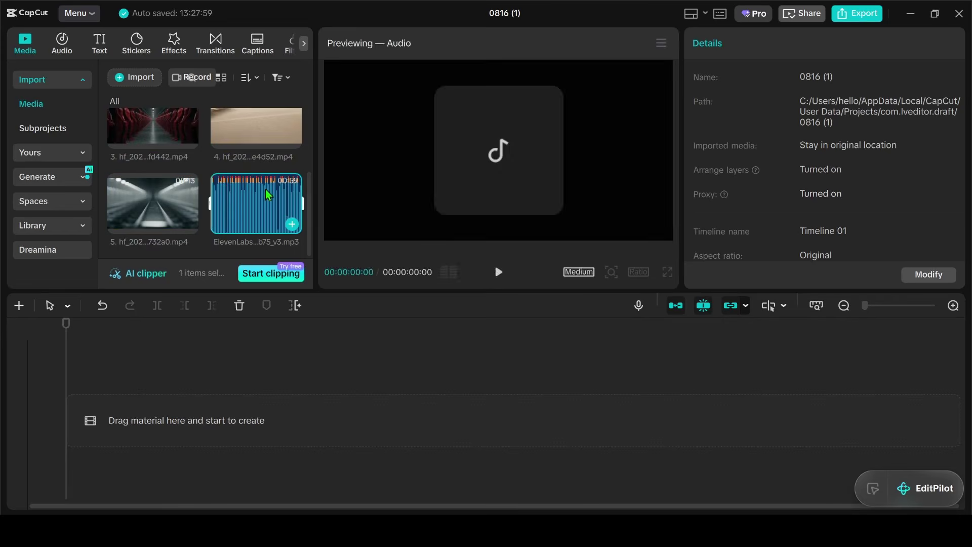
{"action": "left_click_drag", "start_coordinate": [268, 195], "coordinate": [189, 448]}
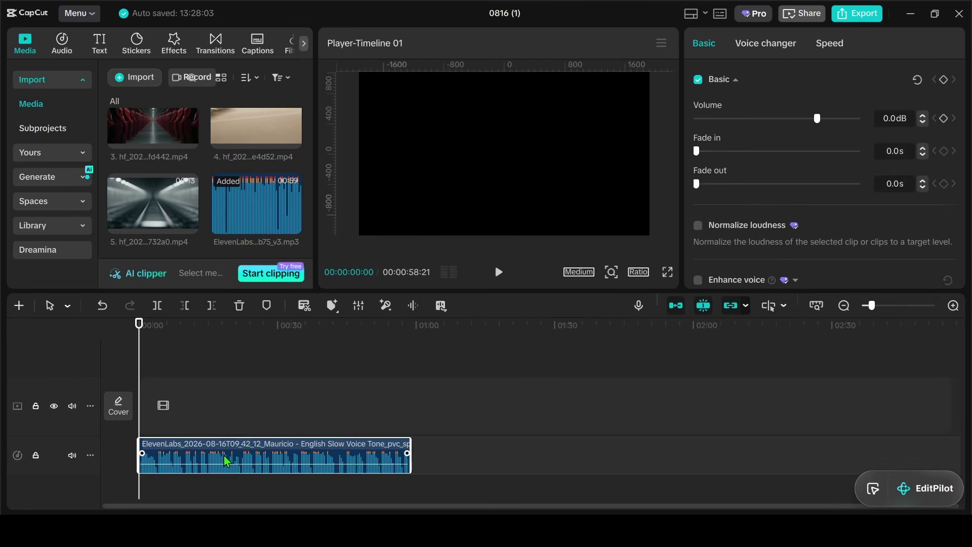
Split the voiceover at both edges of each silent pause between the spoken lines.
{"action": "scroll", "coordinate": [226, 461], "scroll_direction": "up", "scroll_amount": 5, "text": "ctrl"}
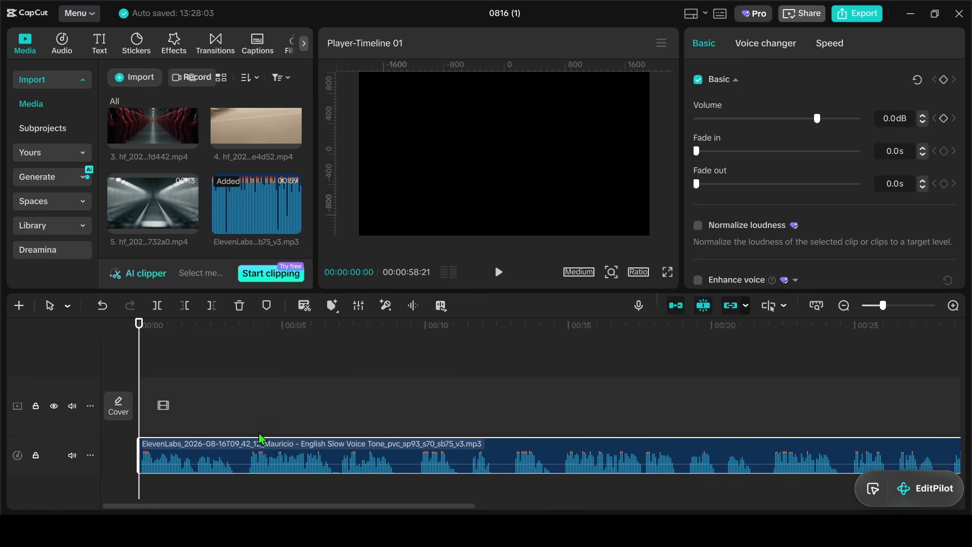
{"action": "left_click", "coordinate": [67, 305]}
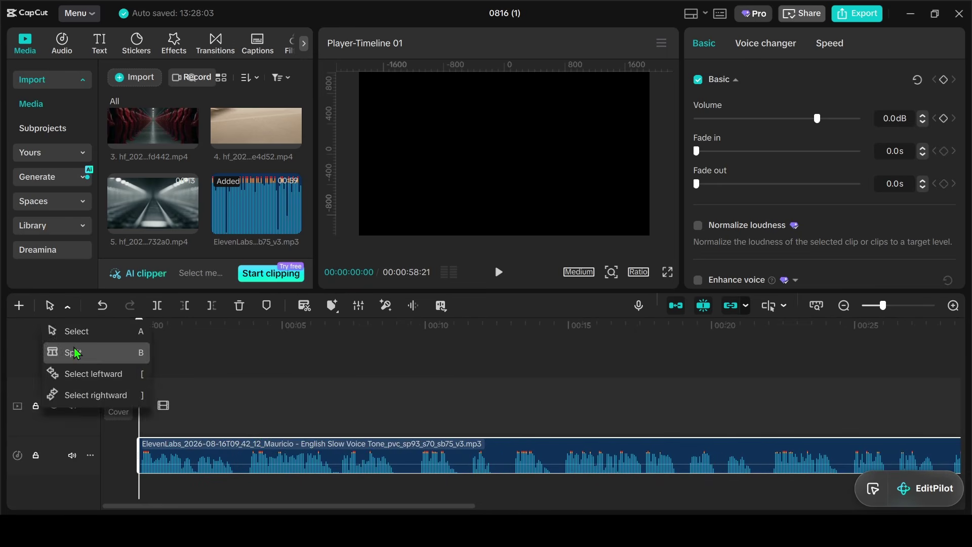
{"action": "left_click", "coordinate": [66, 349]}
{"action": "scroll", "coordinate": [283, 456], "scroll_direction": "up", "scroll_amount": 1, "text": "ctrl"}
{"action": "left_click", "coordinate": [275, 456]}
{"action": "left_click", "coordinate": [287, 457]}
{"action": "left_click", "coordinate": [502, 457]}
{"action": "left_click", "coordinate": [527, 457]}
{"action": "left_click", "coordinate": [631, 457]}
{"action": "left_click", "coordinate": [654, 456]}
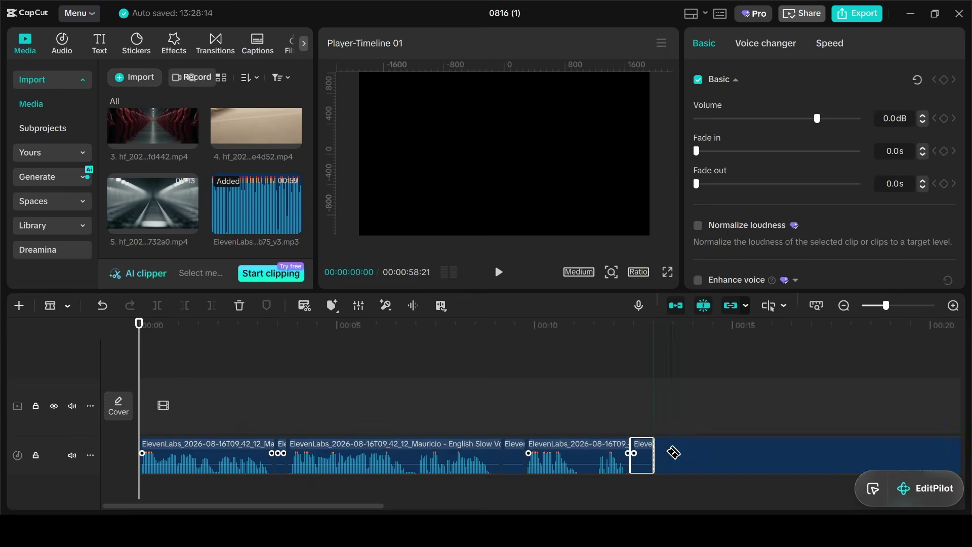
{"action": "left_click", "coordinate": [709, 455]}
{"action": "left_click", "coordinate": [726, 456]}
{"action": "left_click", "coordinate": [887, 456]}
{"action": "left_click", "coordinate": [892, 454]}
Delete the silent voiceover segments and shift the remaining pieces earlier to close the gaps.
{"action": "key", "text": "Delete"}
{"action": "left_click_drag", "start_coordinate": [324, 458], "coordinate": [312, 458]}
{"action": "left_click_drag", "start_coordinate": [553, 458], "coordinate": [516, 458]}
{"action": "left_click_drag", "start_coordinate": [681, 459], "coordinate": [623, 459]}
{"action": "left_click_drag", "start_coordinate": [763, 462], "coordinate": [688, 462]}
{"action": "left_click_drag", "start_coordinate": [921, 459], "coordinate": [837, 459]}
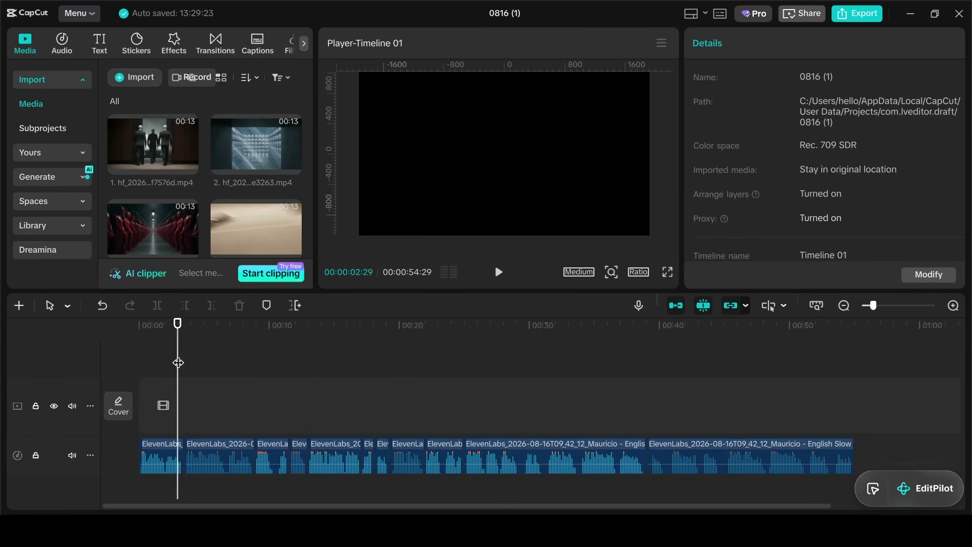
Place the first chapter clip at the start of the main video track and lock the voiceover track.
{"action": "left_click_drag", "start_coordinate": [178, 363], "coordinate": [140, 361]}
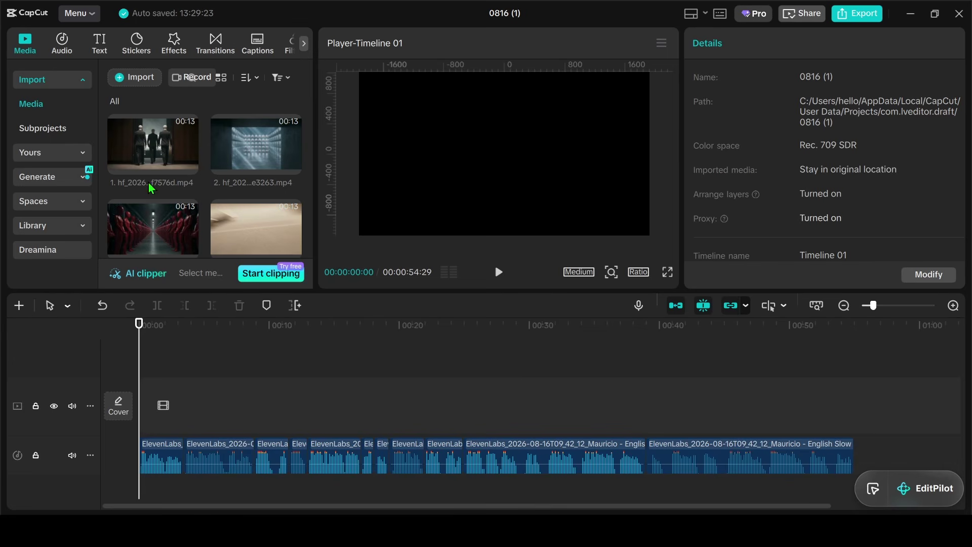
{"action": "left_click_drag", "start_coordinate": [150, 189], "coordinate": [152, 361]}
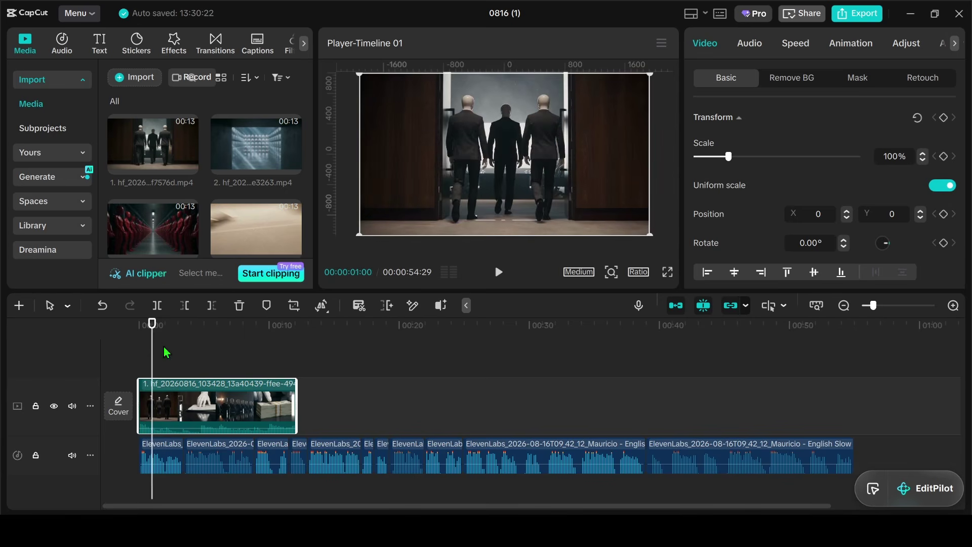
{"action": "left_click", "coordinate": [142, 360]}
{"action": "key", "text": "Delete"}
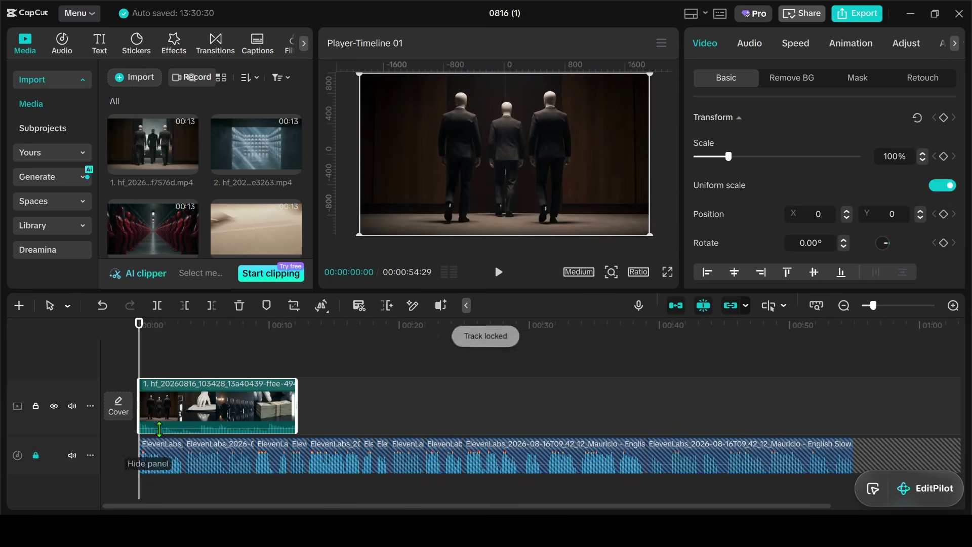
Lock the voiceover track and delete the first chapter clip from the start of the main video track.
{"action": "left_click_drag", "start_coordinate": [163, 361], "coordinate": [142, 375]}
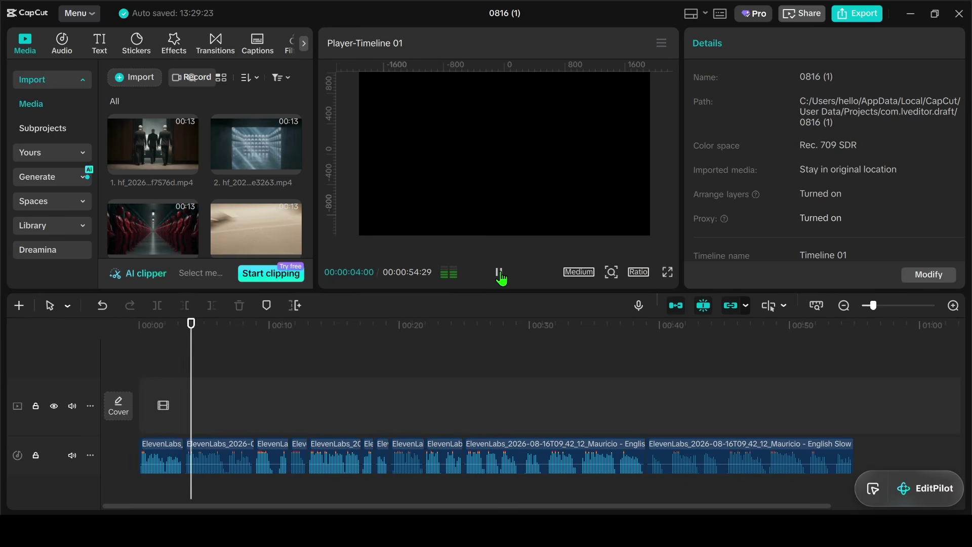
{"action": "left_click_drag", "start_coordinate": [154, 338], "coordinate": [152, 400]}
{"action": "mouse_move", "coordinate": [146, 363]}
{"action": "left_mouse_down"}
{"action": "mouse_move", "coordinate": [169, 363]}
{"action": "mouse_move", "coordinate": [142, 360]}
{"action": "left_mouse_up"}
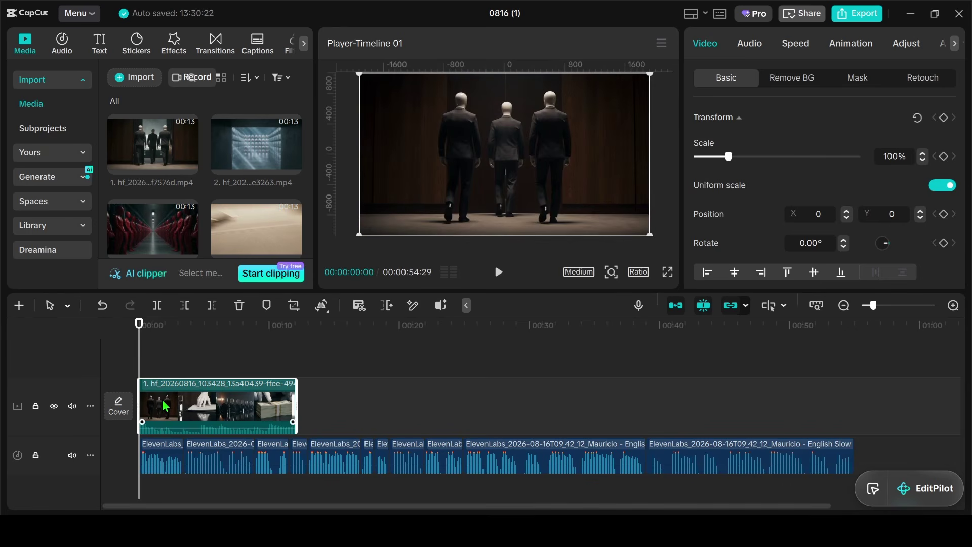
{"action": "left_click", "coordinate": [36, 456]}
{"action": "key", "text": "Delete"}
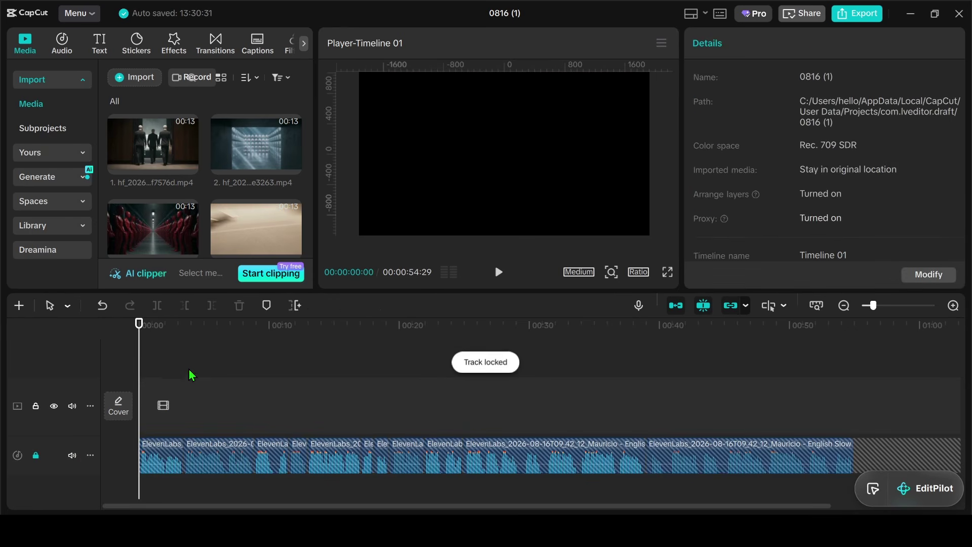
Search the text effects for "date" and place the date, time and location template at the timeline start, ending with the first voiceover piece.
{"action": "left_click", "coordinate": [98, 52]}
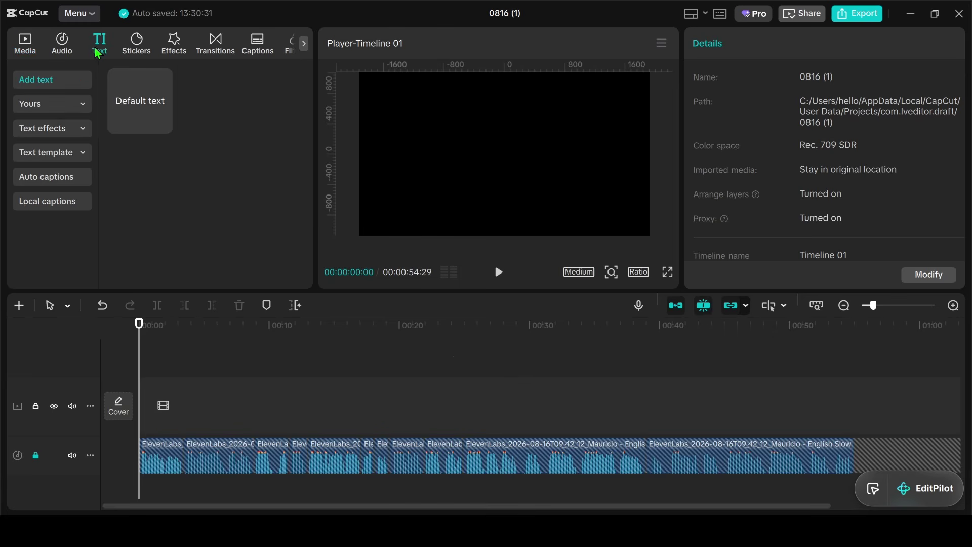
{"action": "left_click", "coordinate": [65, 132]}
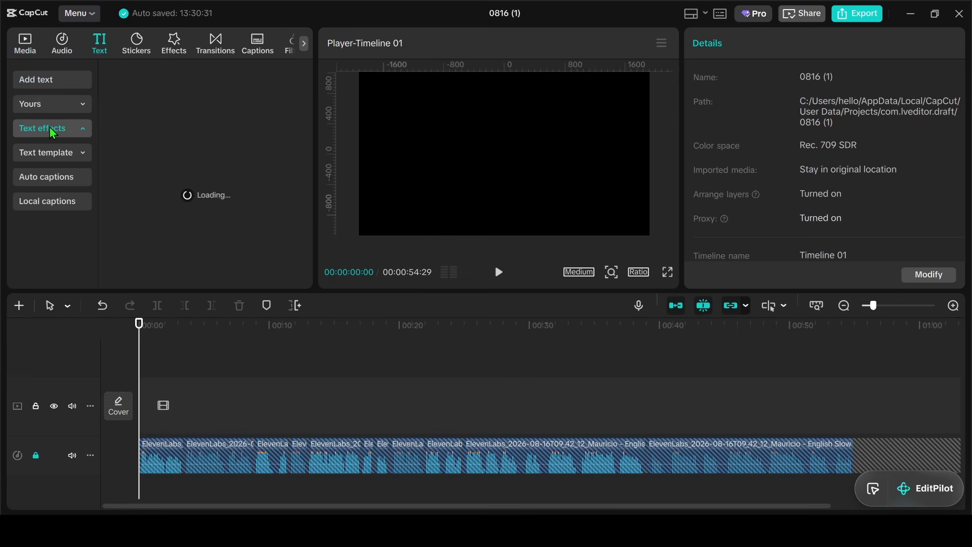
{"action": "left_click", "coordinate": [144, 78]}
{"action": "type", "text": "d"}
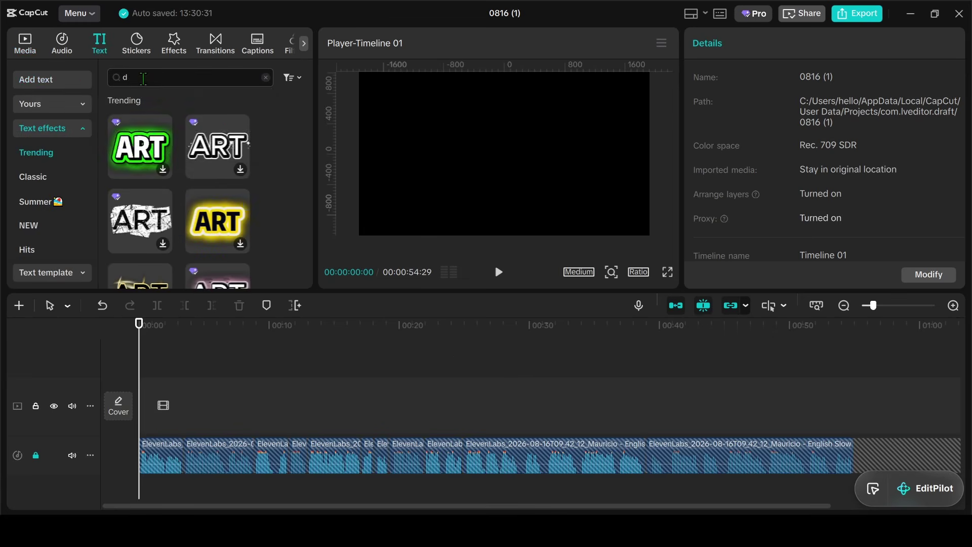
{"action": "type", "text": "ate"}
{"action": "key", "text": "Return"}
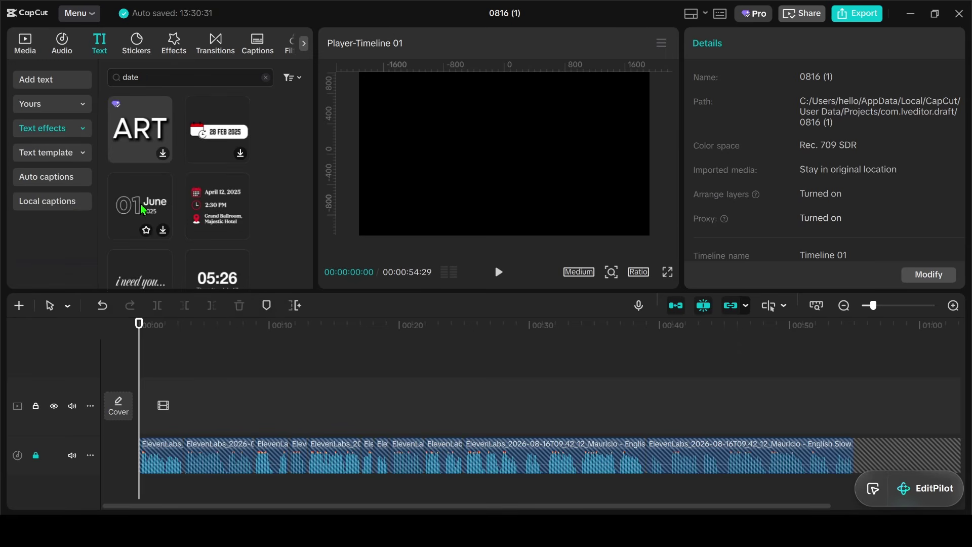
{"action": "left_click_drag", "start_coordinate": [217, 205], "coordinate": [145, 412]}
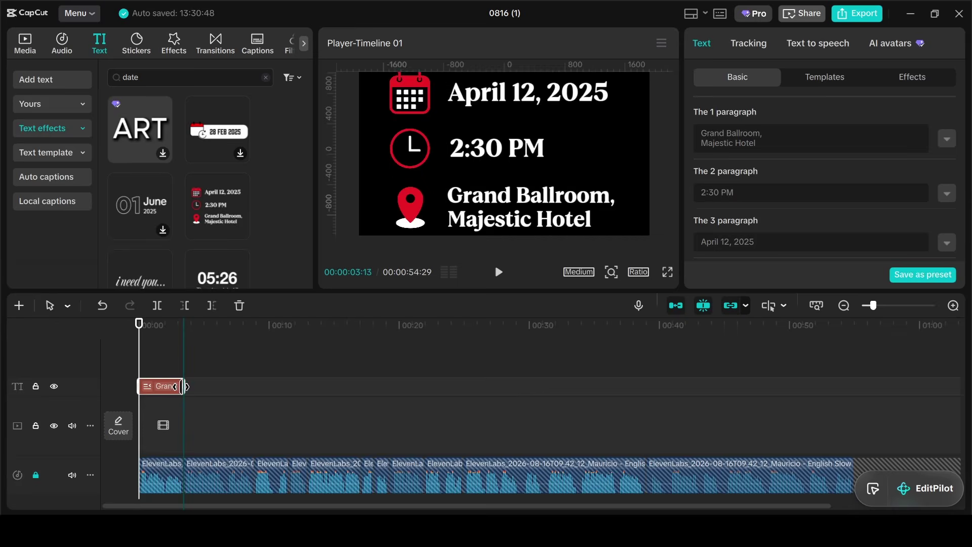
Scale the date, time and location title down to 70%.
{"action": "left_click", "coordinate": [160, 360]}
{"action": "left_click", "coordinate": [177, 364]}
{"action": "left_click", "coordinate": [165, 395]}
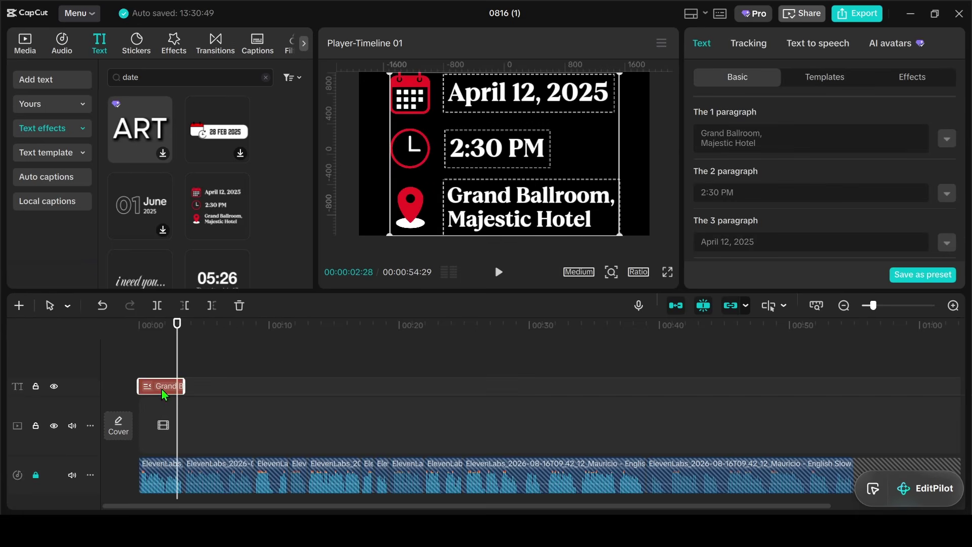
{"action": "scroll", "coordinate": [756, 166], "scroll_direction": "down", "scroll_amount": 5}
{"action": "left_click_drag", "start_coordinate": [729, 176], "coordinate": [721, 176]}
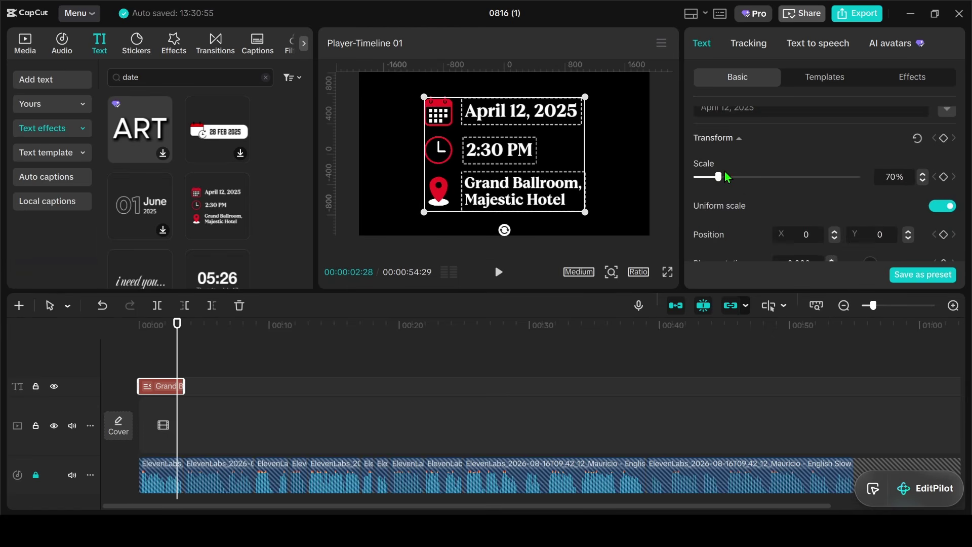
{"action": "scroll", "coordinate": [744, 163], "scroll_direction": "up", "scroll_amount": 4}
{"action": "scroll", "coordinate": [762, 189], "scroll_direction": "up", "scroll_amount": 1}
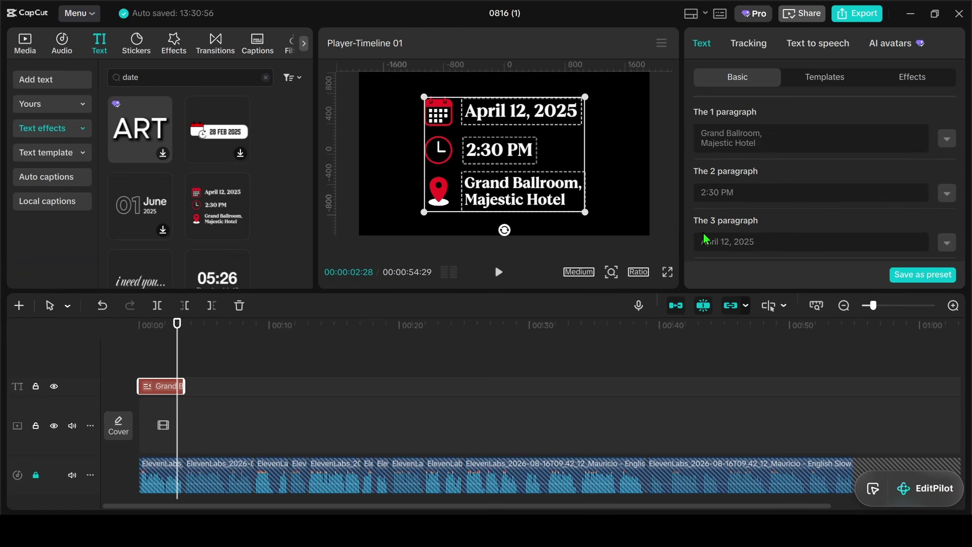
Change the title's date to "January 1983" and its location to "Nashville, Tennessee", and shrink the title slightly in the preview.
{"action": "triple_click", "coordinate": [727, 240]}
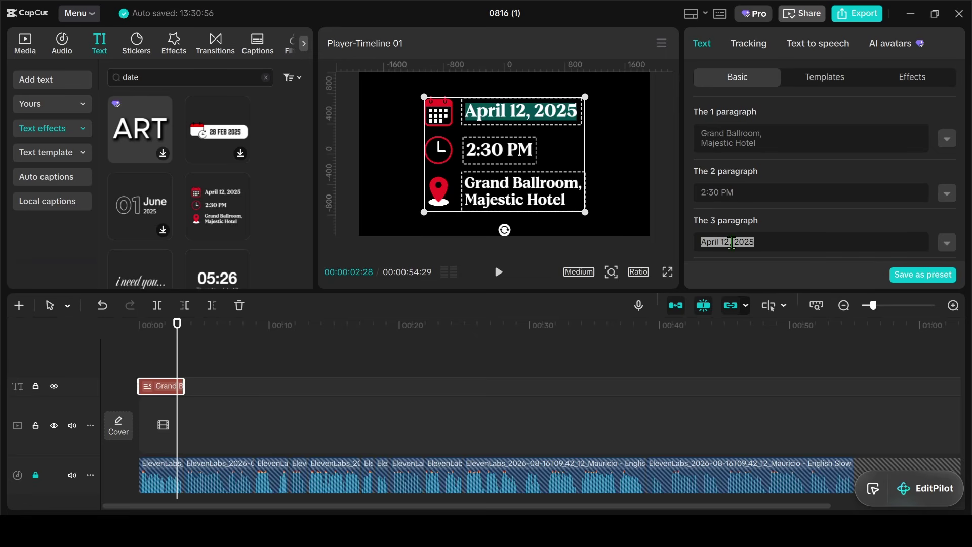
{"action": "type", "text": "January 1983"}
{"action": "triple_click", "coordinate": [722, 134]}
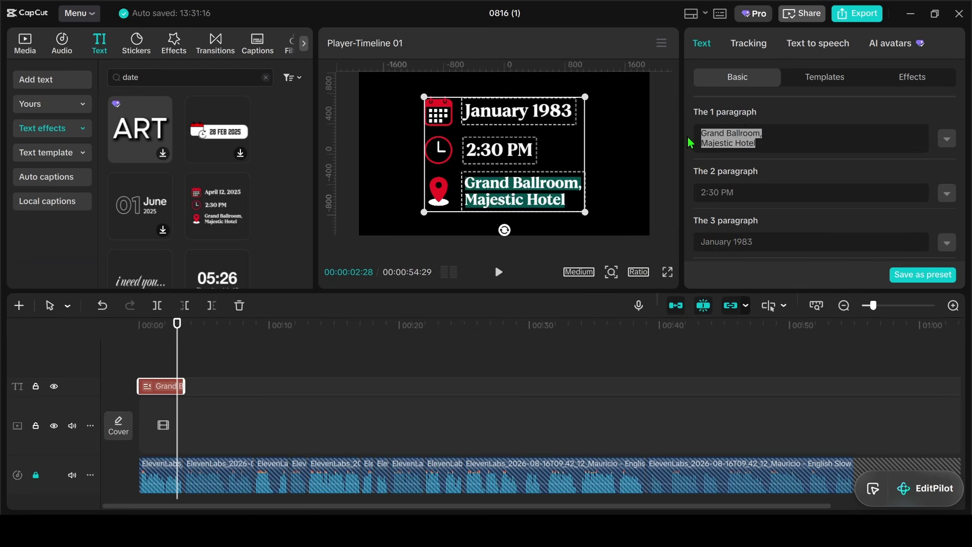
{"action": "type", "text": "Nashville, Tennessee"}
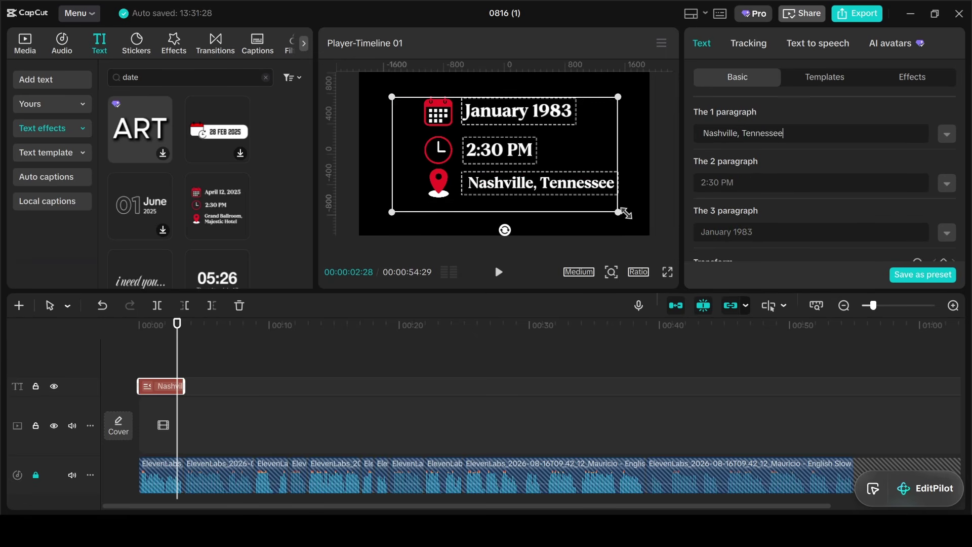
{"action": "left_click_drag", "start_coordinate": [618, 212], "coordinate": [608, 207]}
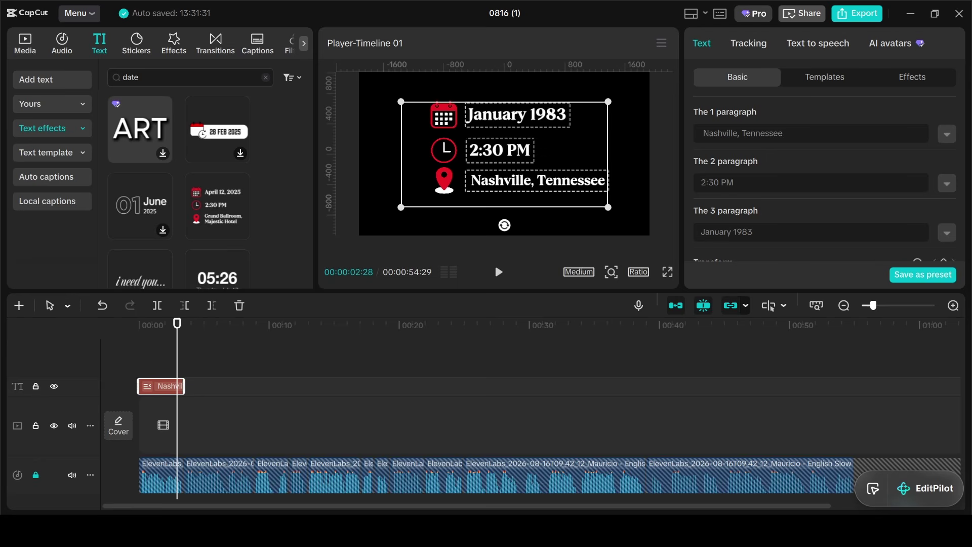
Convert the title into a compound clip and give it two video effects, one of them Old TV 2 on its own track.
{"action": "right_click", "coordinate": [165, 394]}
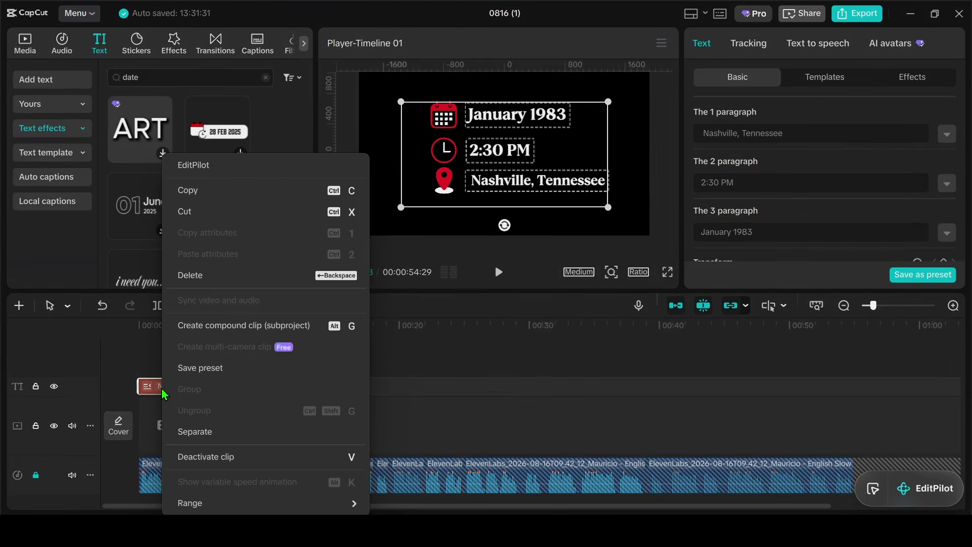
{"action": "left_click", "coordinate": [212, 327]}
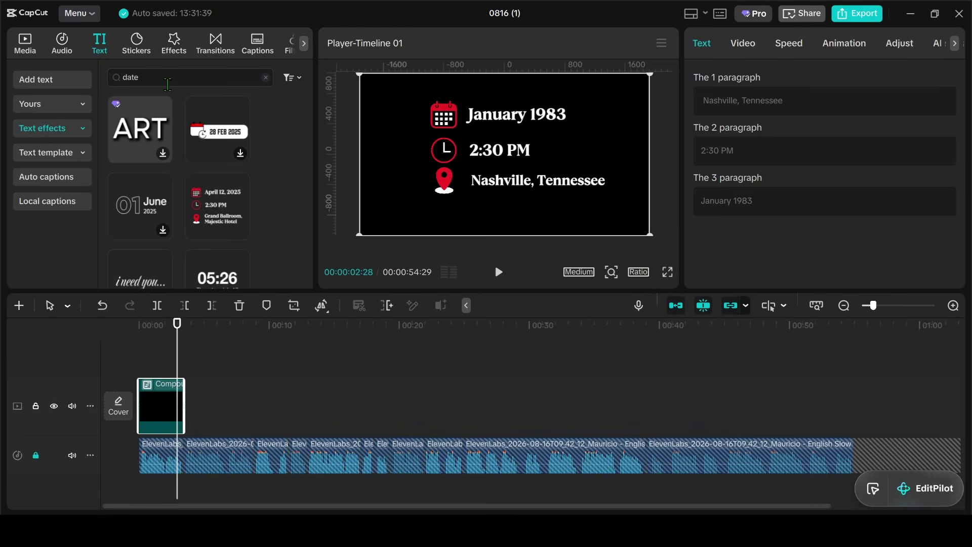
{"action": "left_click", "coordinate": [172, 50]}
{"action": "left_click_drag", "start_coordinate": [221, 235], "coordinate": [167, 405]}
{"action": "scroll", "coordinate": [202, 202], "scroll_direction": "down", "scroll_amount": 5}
{"action": "left_click_drag", "start_coordinate": [206, 156], "coordinate": [184, 383]}
{"action": "left_click", "coordinate": [122, 370]}
{"action": "left_click", "coordinate": [498, 272]}
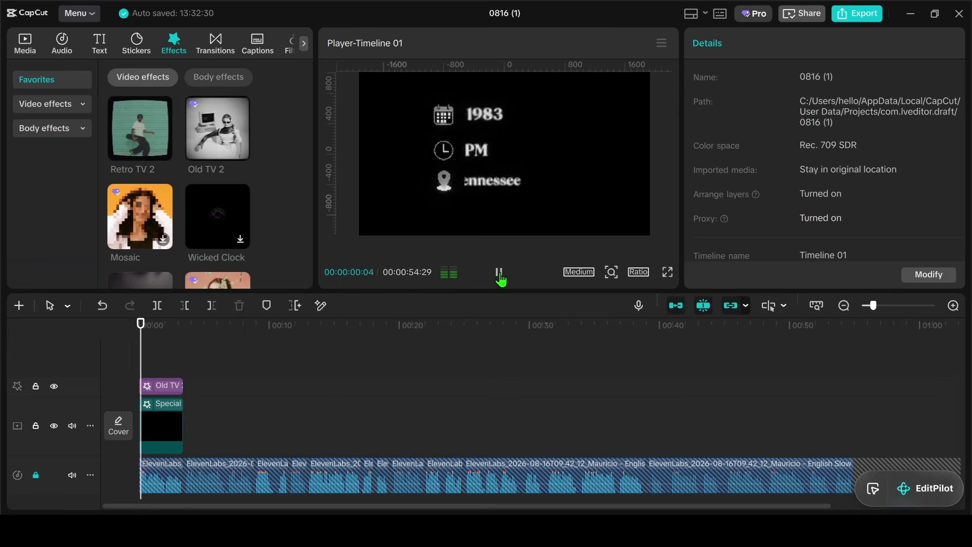
{"action": "left_click", "coordinate": [498, 272]}
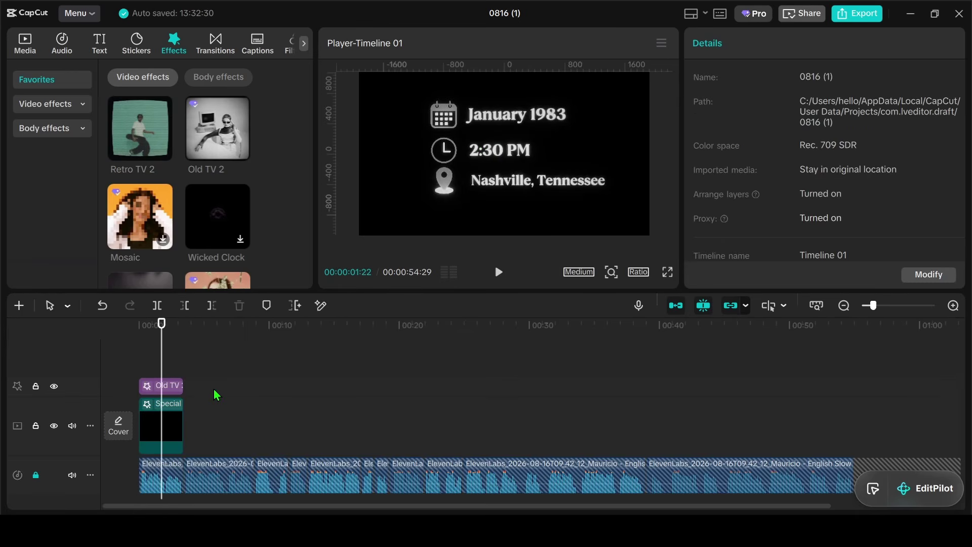
Place the five chapter clips in order on the main video track after the title.
{"action": "left_click", "coordinate": [25, 46]}
{"action": "left_click", "coordinate": [188, 165]}
{"action": "left_click_drag", "start_coordinate": [256, 147], "coordinate": [527, 436]}
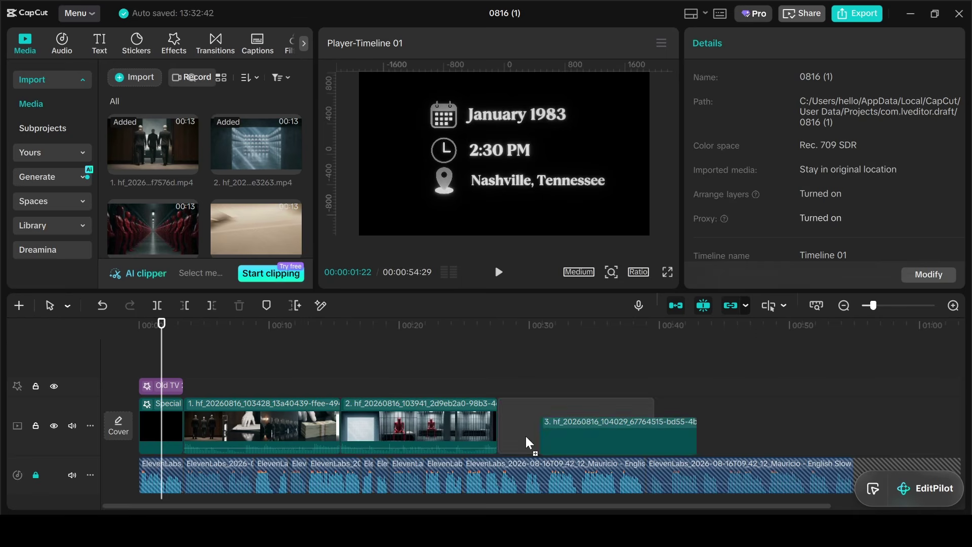
{"action": "left_click_drag", "start_coordinate": [153, 228], "coordinate": [658, 430]}
{"action": "left_click_drag", "start_coordinate": [256, 228], "coordinate": [868, 401]}
Speed up the first chapter clip to 1.4x and the second chapter clip to 1.3x.
{"action": "left_click", "coordinate": [184, 369]}
{"action": "left_click_drag", "start_coordinate": [188, 370], "coordinate": [200, 385]}
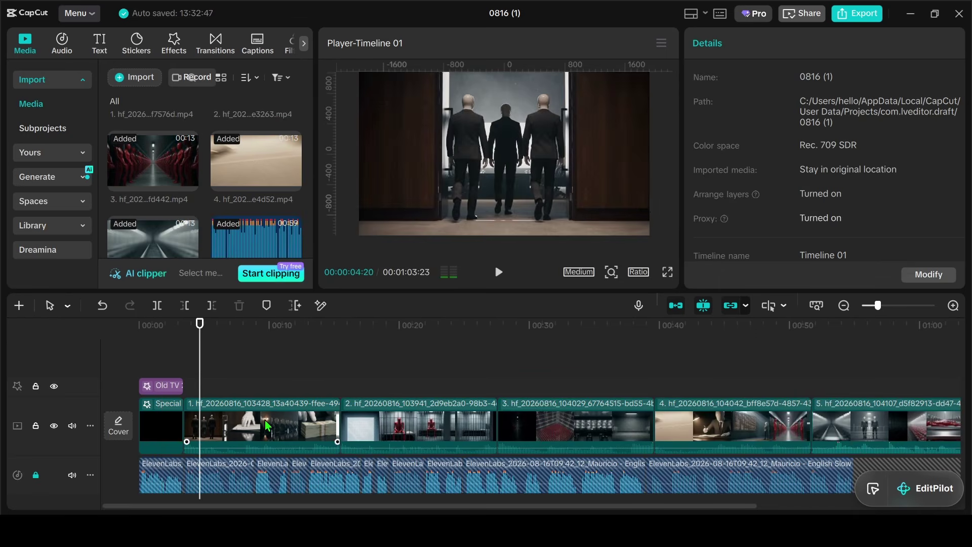
{"action": "left_click", "coordinate": [207, 424]}
{"action": "left_click", "coordinate": [796, 44]}
{"action": "left_click_drag", "start_coordinate": [733, 141], "coordinate": [749, 143]}
{"action": "left_click", "coordinate": [319, 425]}
{"action": "left_click_drag", "start_coordinate": [733, 141], "coordinate": [749, 139]}
Split the third chapter clip at 00:00:23:16 and set the speed of its second part to 1.39x.
{"action": "left_click", "coordinate": [423, 384]}
{"action": "left_click", "coordinate": [445, 425]}
{"action": "left_click", "coordinate": [795, 43]}
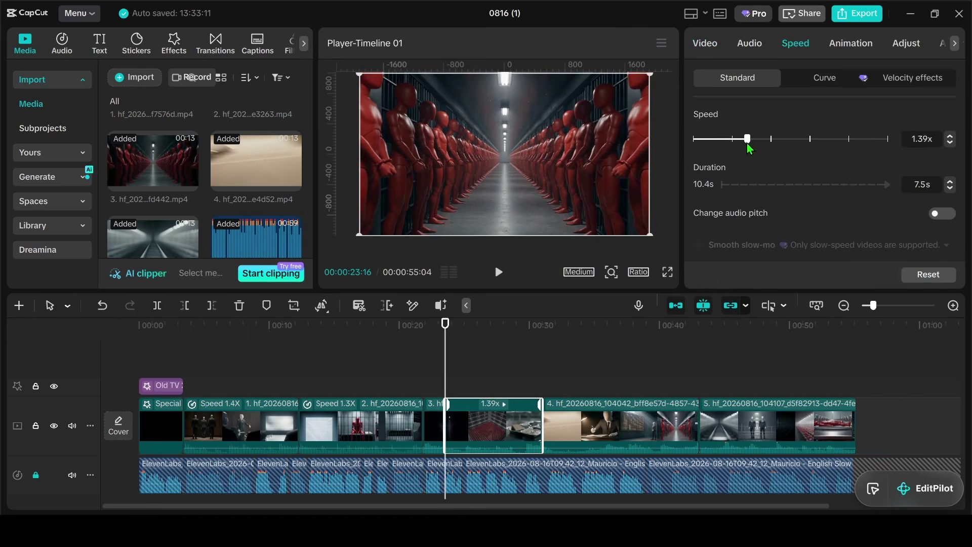
{"action": "left_click", "coordinate": [542, 357]}
{"action": "left_click", "coordinate": [564, 357]}
{"action": "left_click", "coordinate": [694, 363]}
Lay dark-ambient-soundscape-360794.mp3 beneath the voiceover at -5.3 dB and trim its end to 00:00:54:29.
{"action": "scroll", "coordinate": [715, 364], "scroll_direction": "down", "scroll_amount": 1}
{"action": "scroll", "coordinate": [202, 178], "scroll_direction": "down", "scroll_amount": 3}
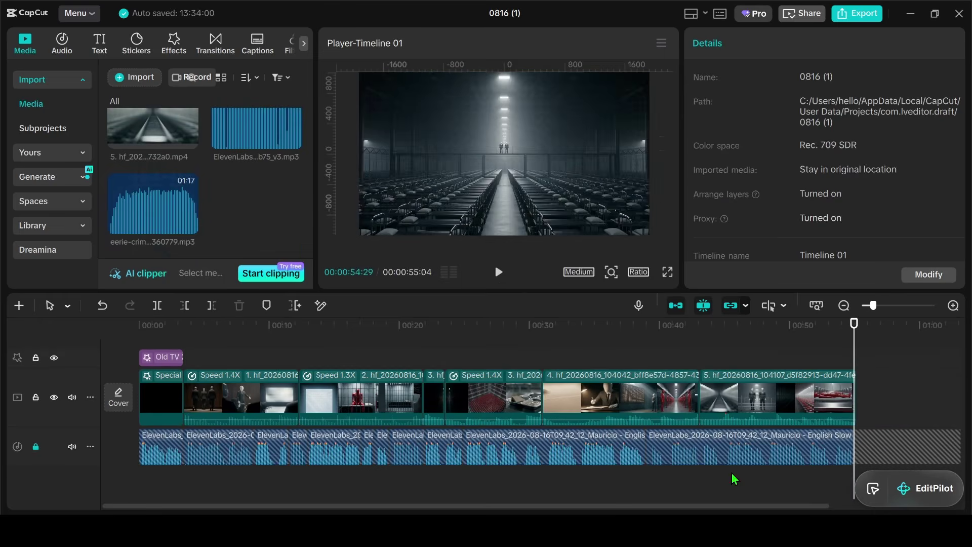
{"action": "left_click_drag", "start_coordinate": [152, 205], "coordinate": [132, 485]}
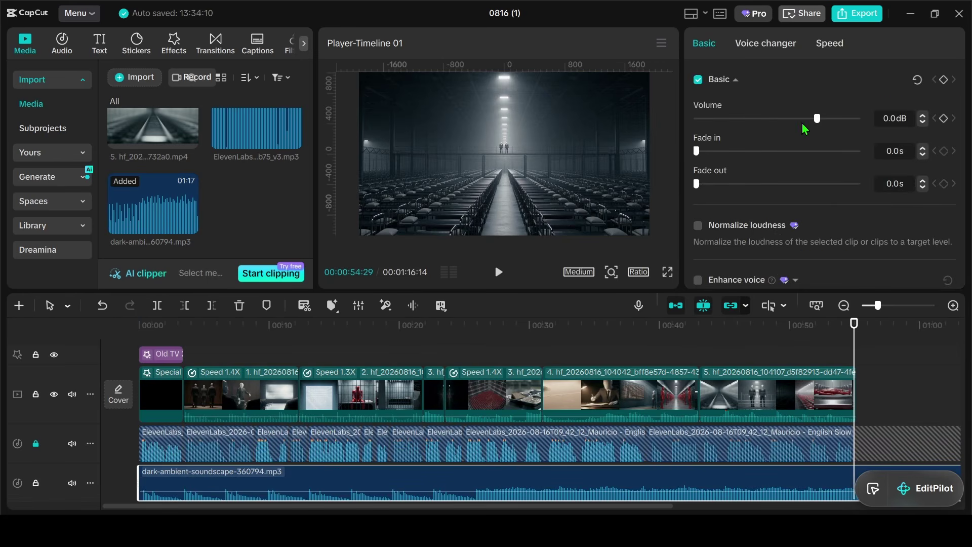
{"action": "left_click_drag", "start_coordinate": [815, 120], "coordinate": [807, 122]}
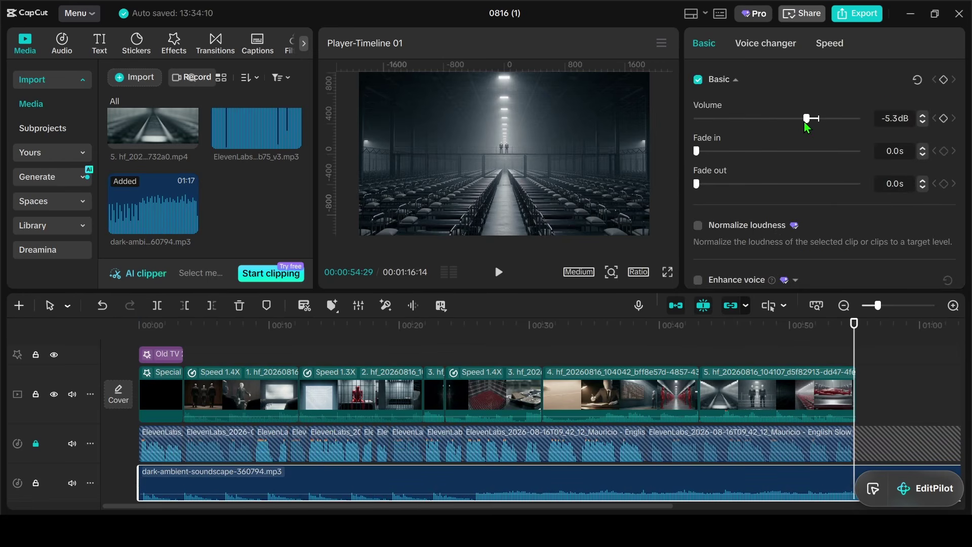
{"action": "left_click", "coordinate": [212, 306]}
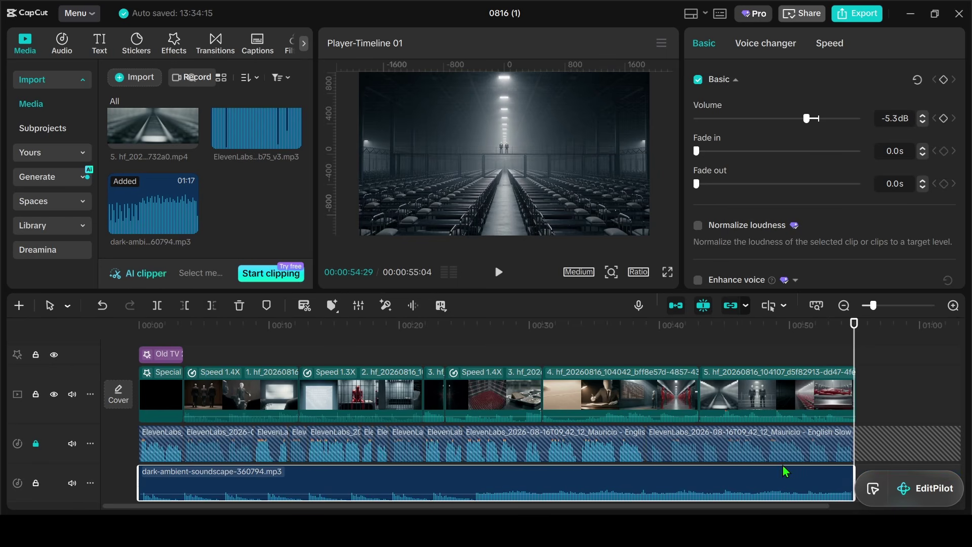